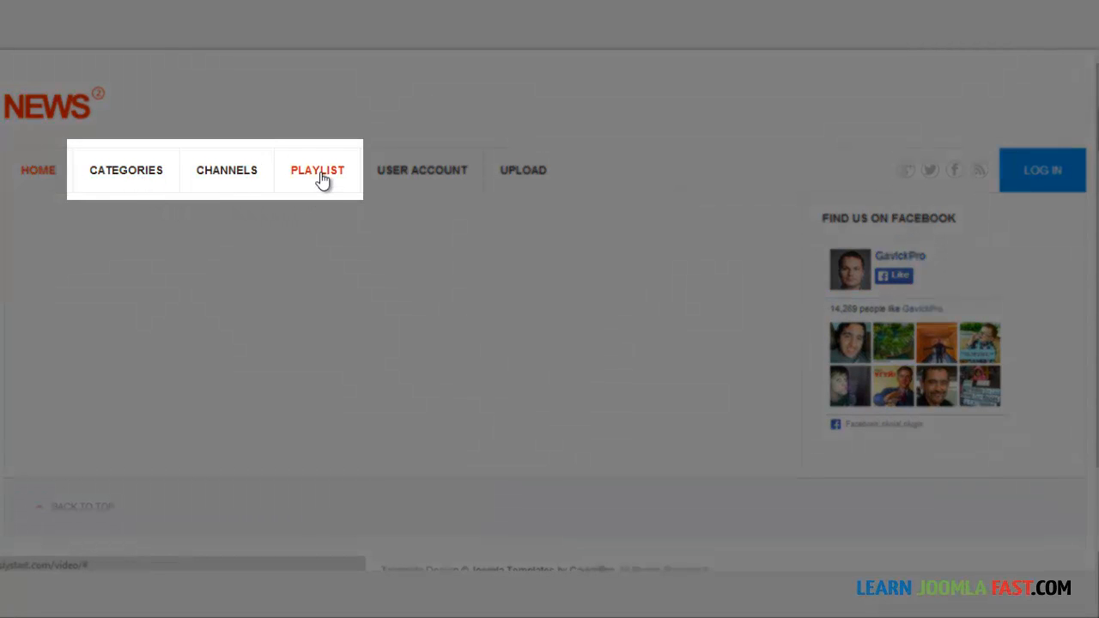
Step: Open the Categories item of the Main Menu and set its menu item type to MijoVideos Category
left_click(237, 168)
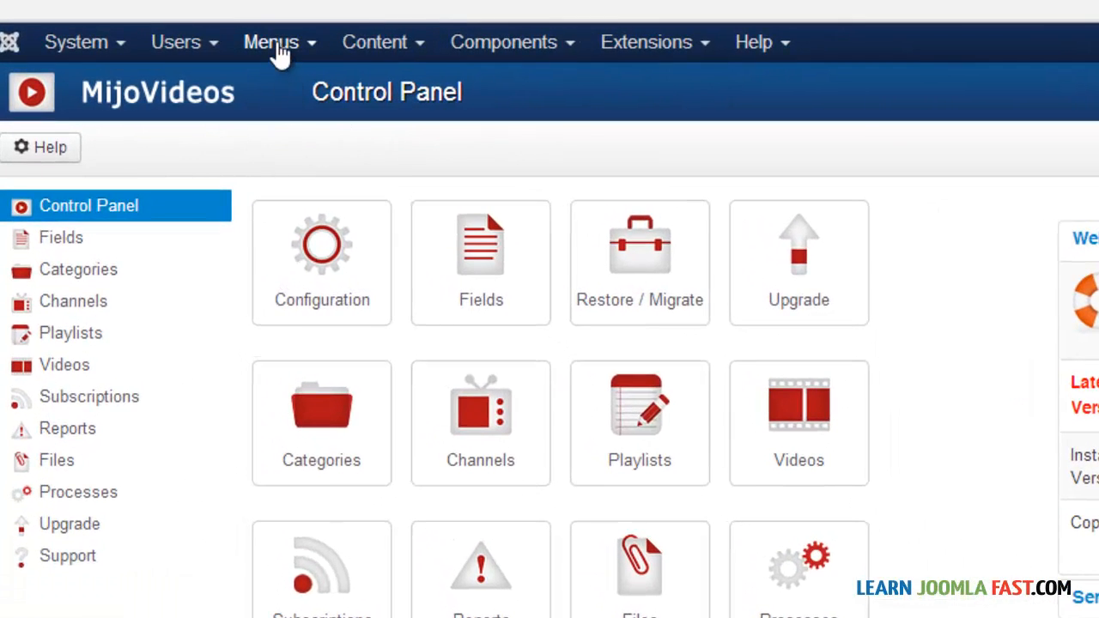
left_click(193, 65)
left_click(281, 143)
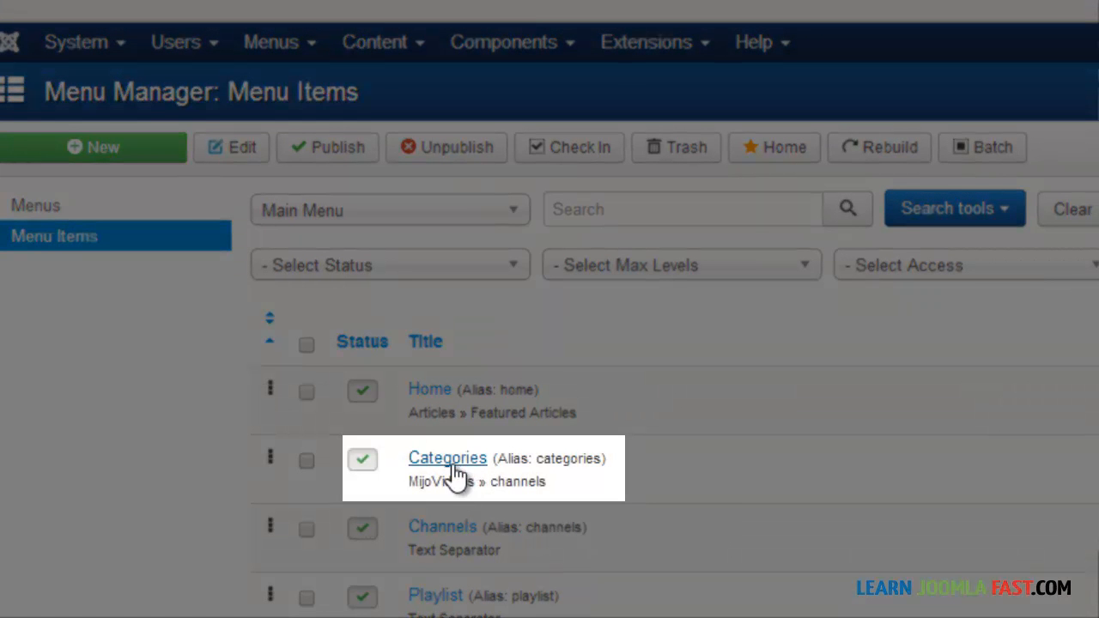
left_click(451, 462)
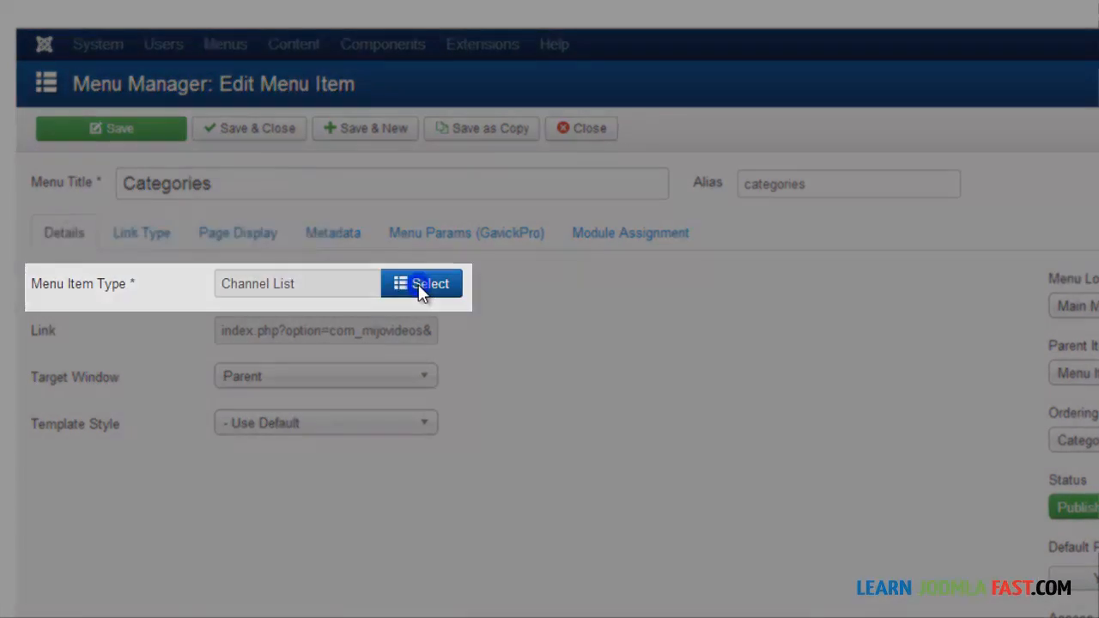
left_click(418, 292)
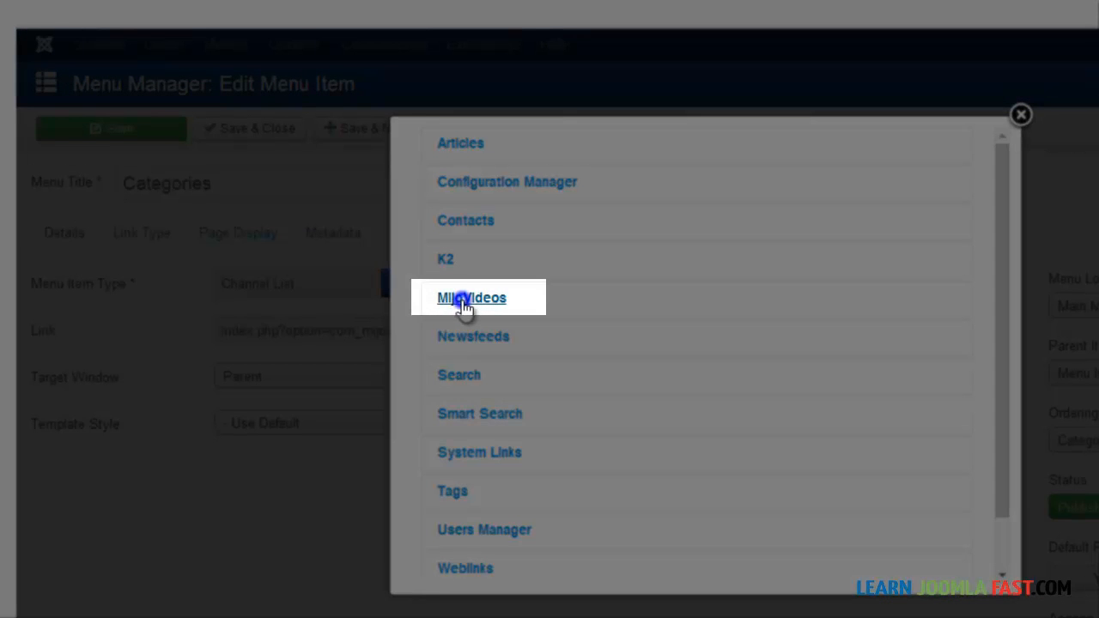
left_click(463, 301)
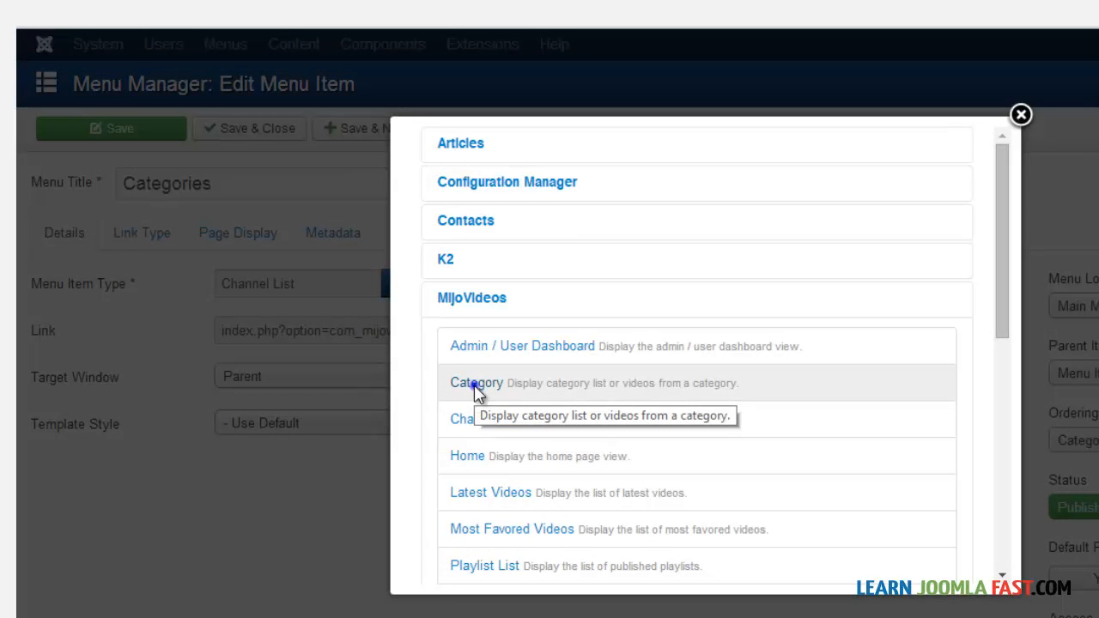
left_click(474, 385)
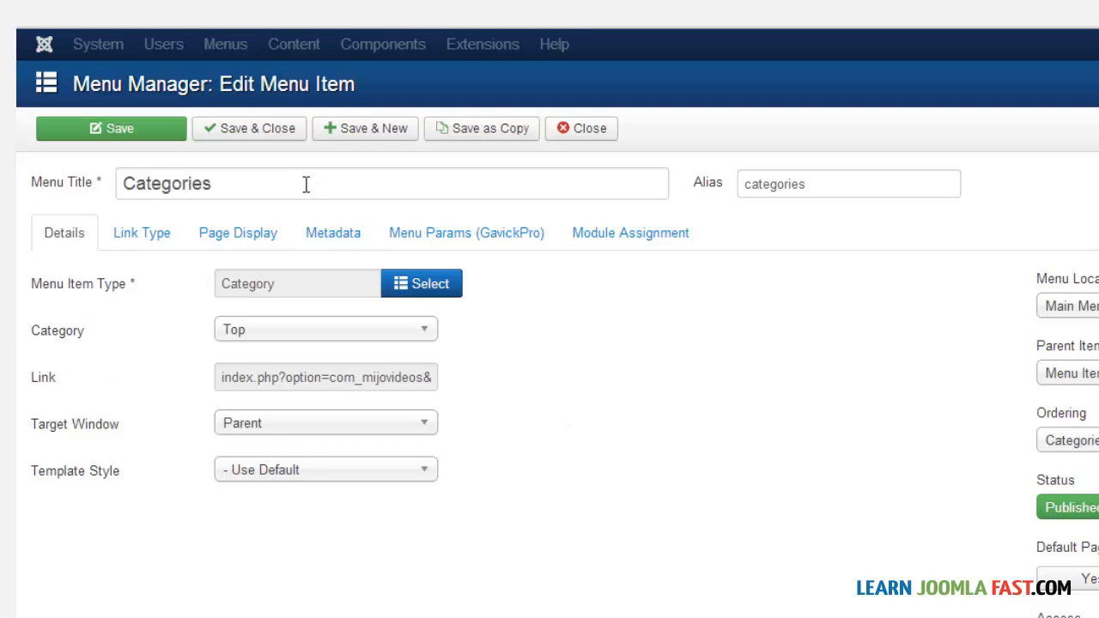
Step: Check which categories can be chosen for the Categories menu item, leaving Top selected
left_click(273, 333)
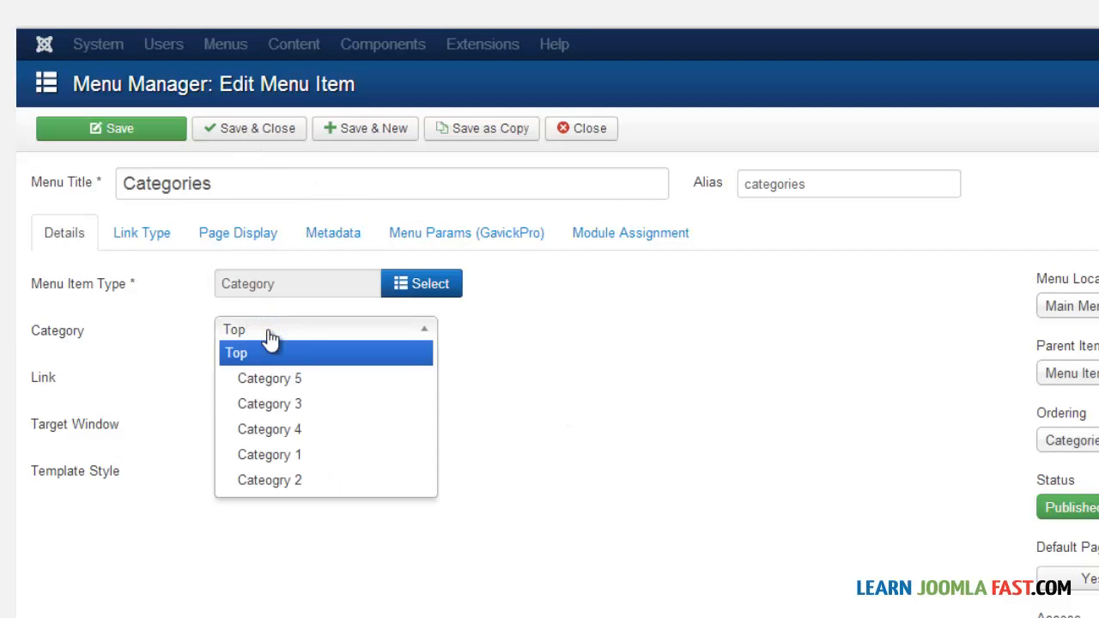
left_click(270, 336)
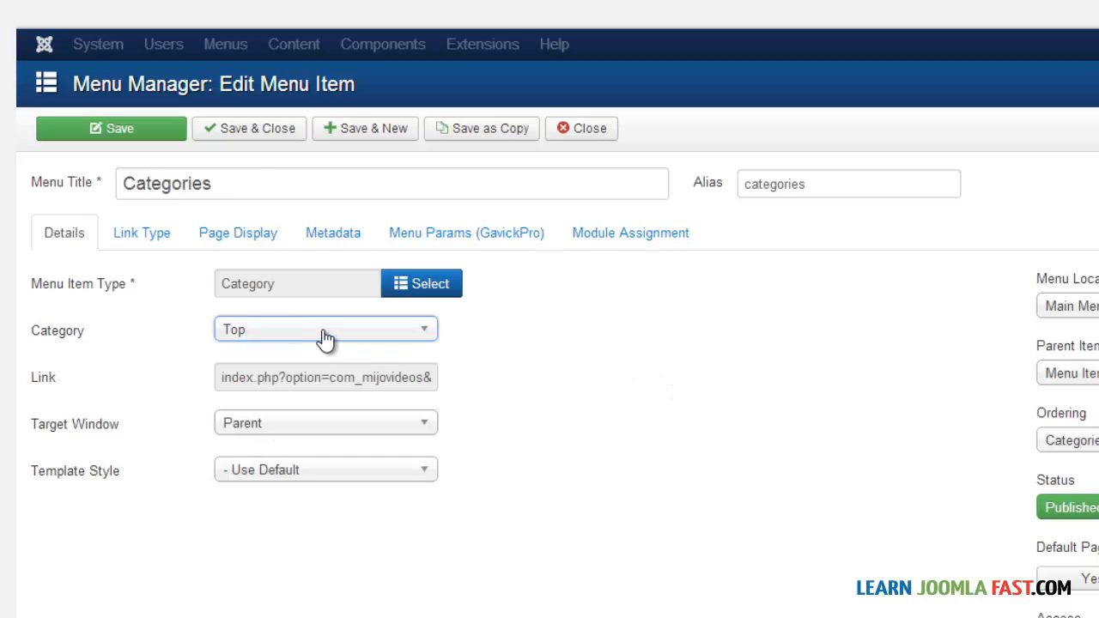
left_click(323, 331)
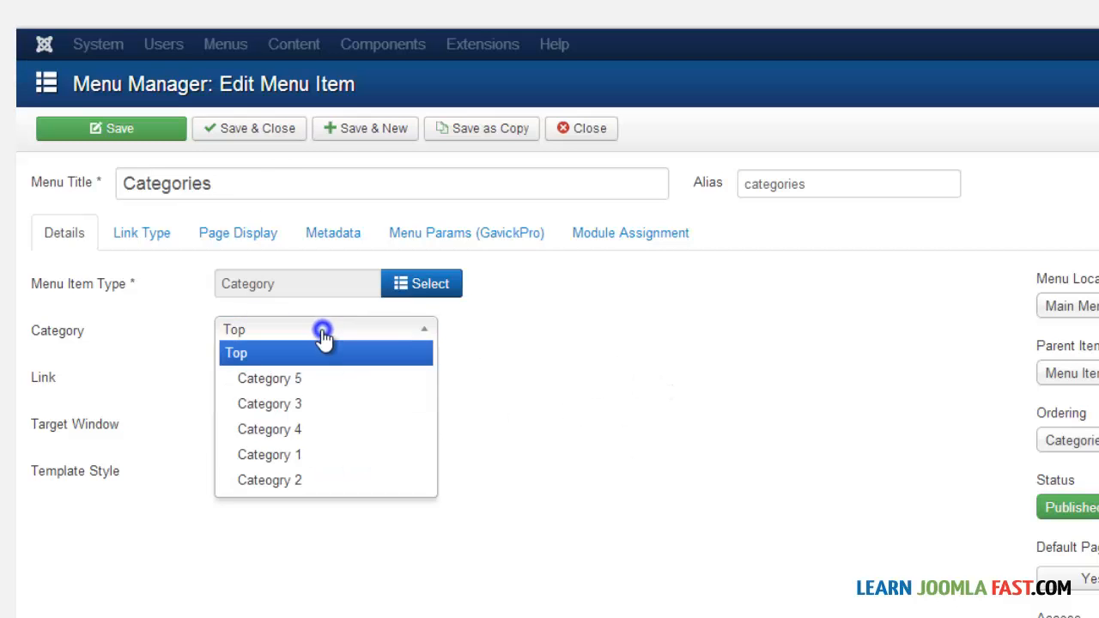
left_click(594, 353)
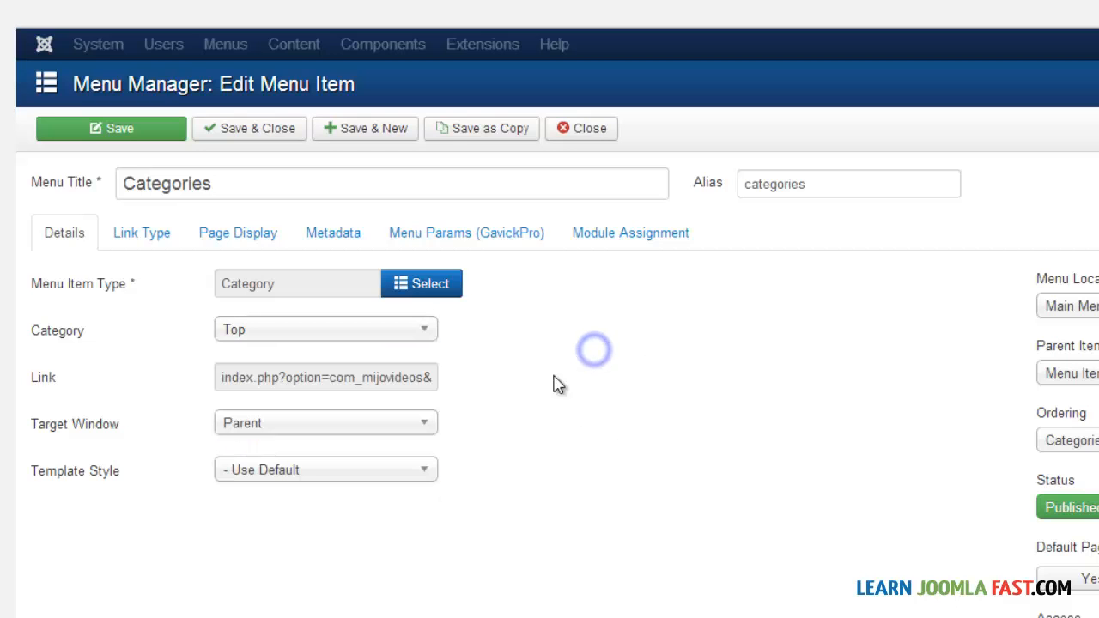
Step: Review the Categories item's link type, page display, metadata and menu parameter settings, and save and close the item
left_click(153, 233)
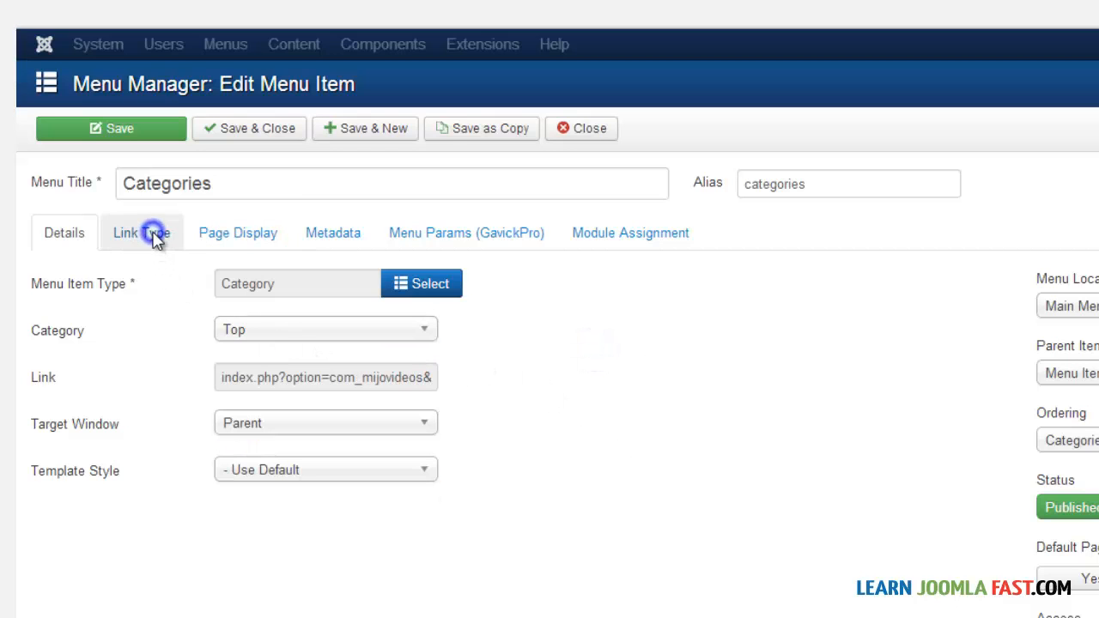
left_click(223, 240)
left_click(400, 236)
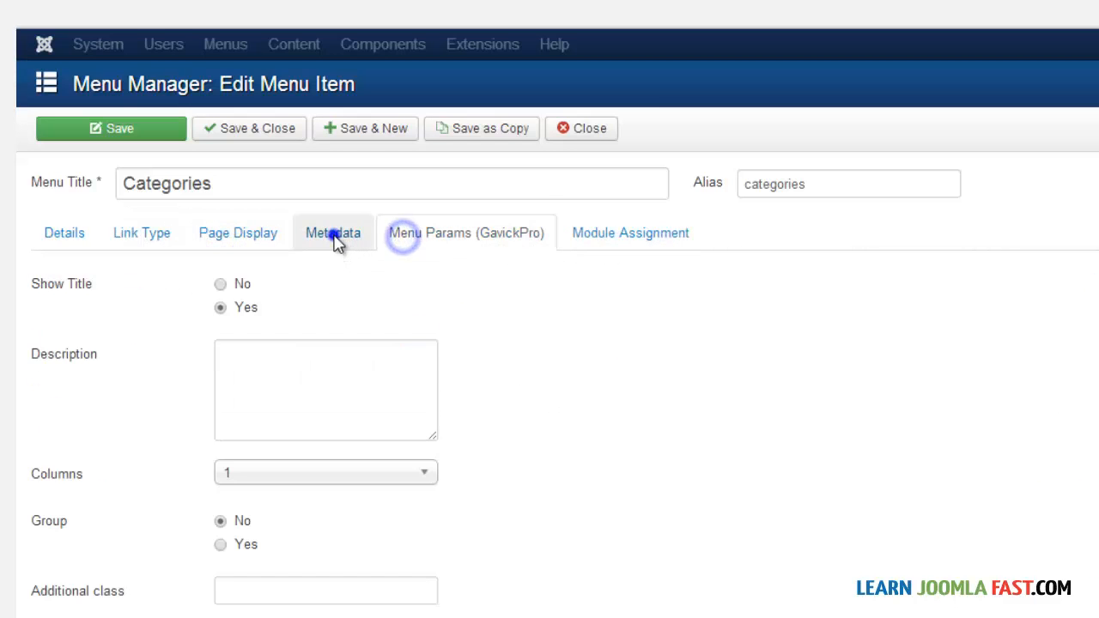
left_click(334, 237)
left_click(233, 236)
left_click(304, 282)
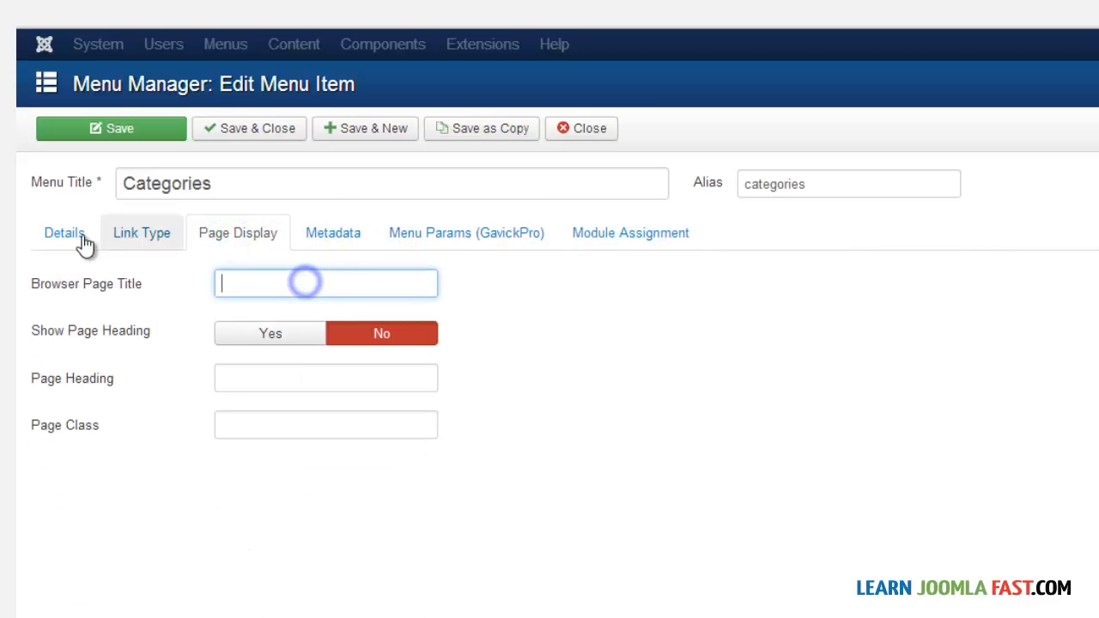
left_click(74, 239)
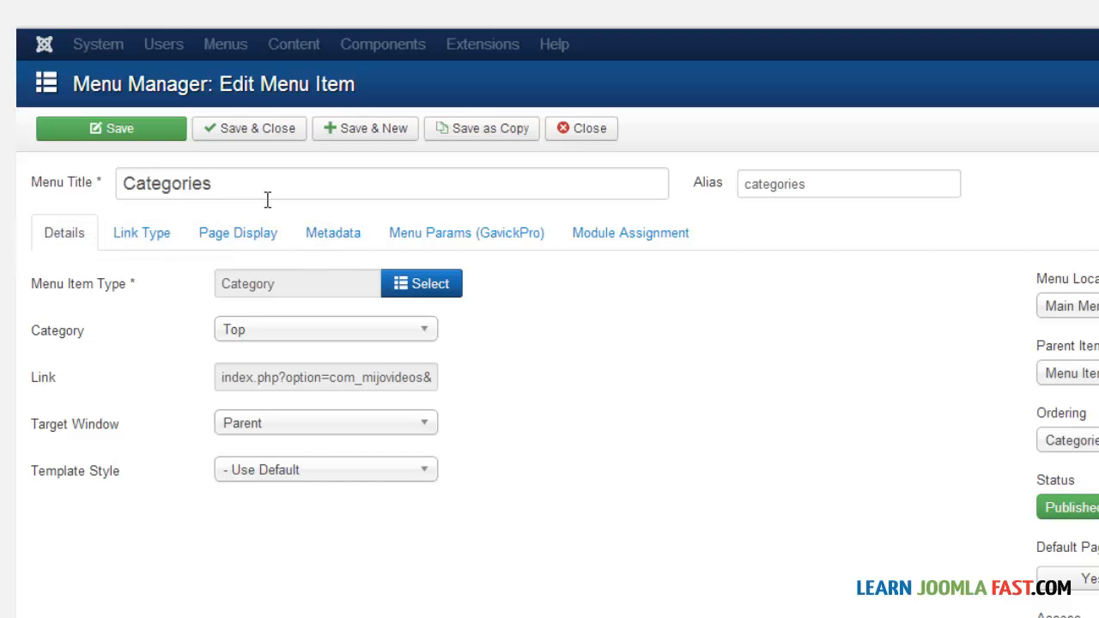
left_click(260, 127)
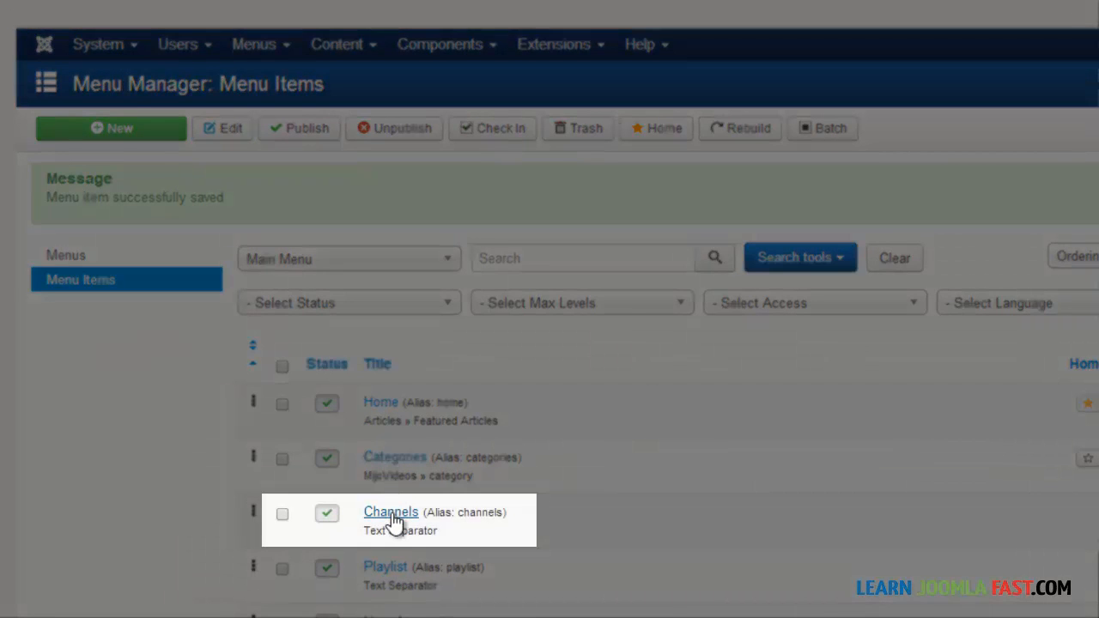
Step: Change the Channels menu item's type to MijoVideos Channel List, and save and close it
left_click(391, 514)
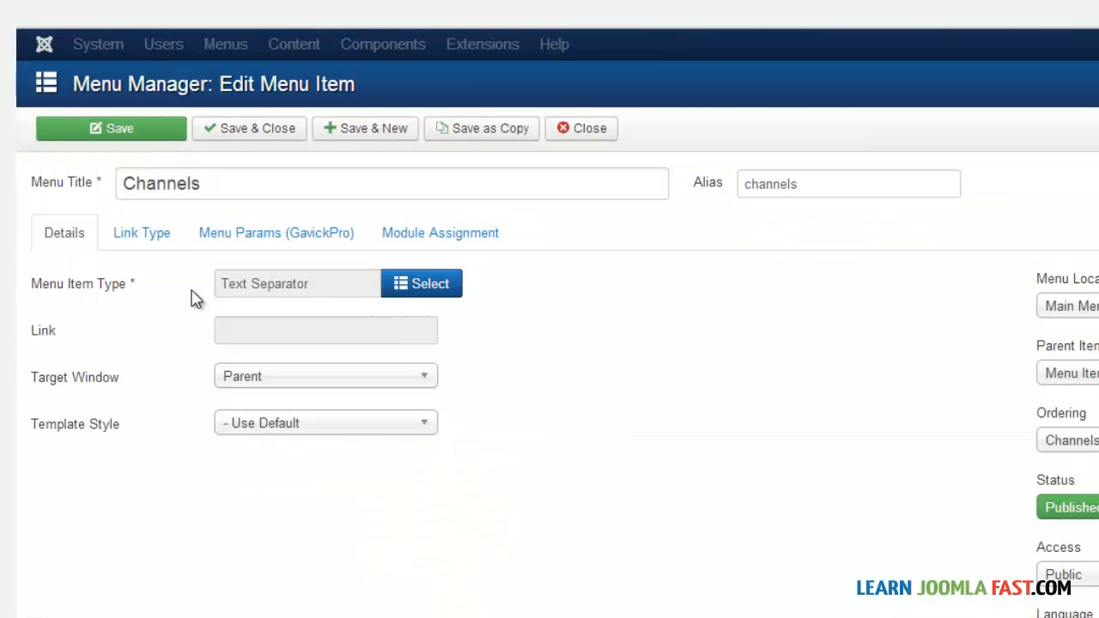
left_click(432, 289)
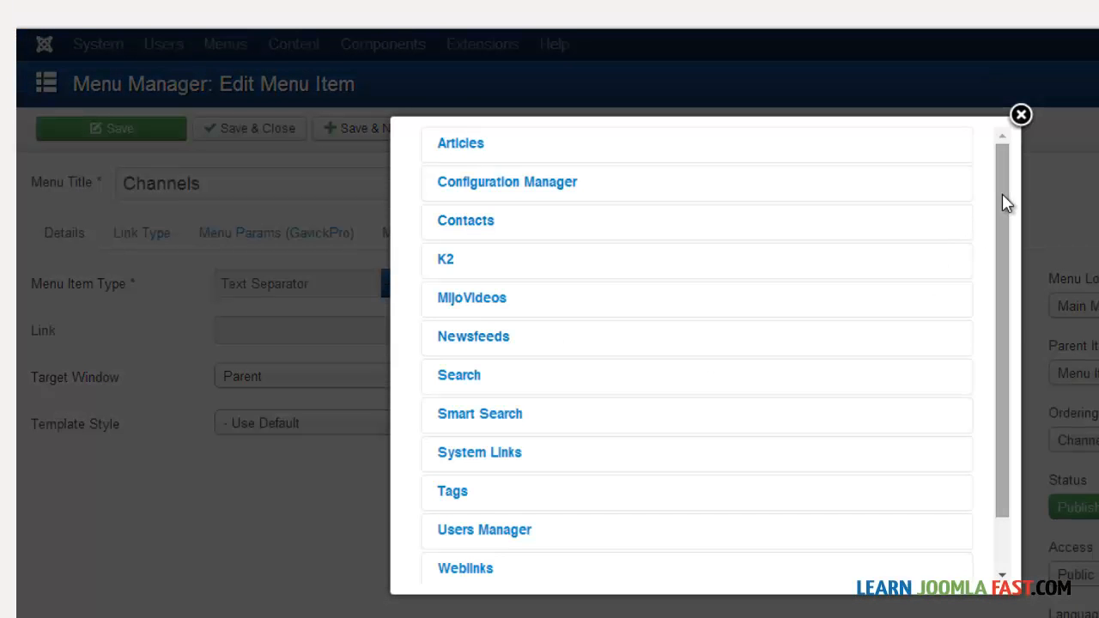
left_click(464, 301)
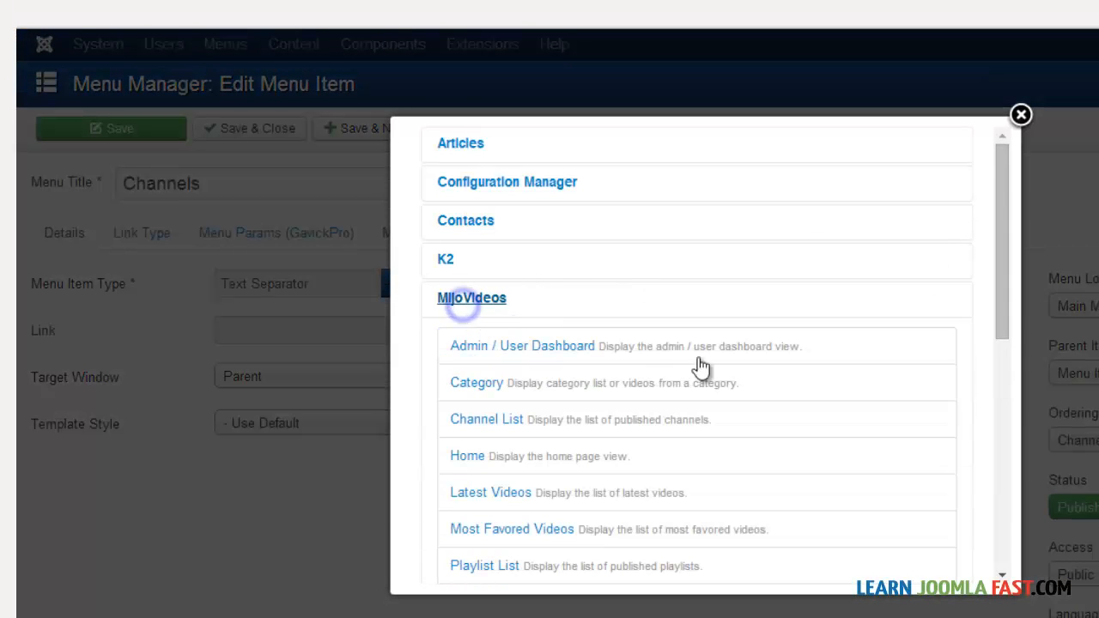
left_click(481, 421)
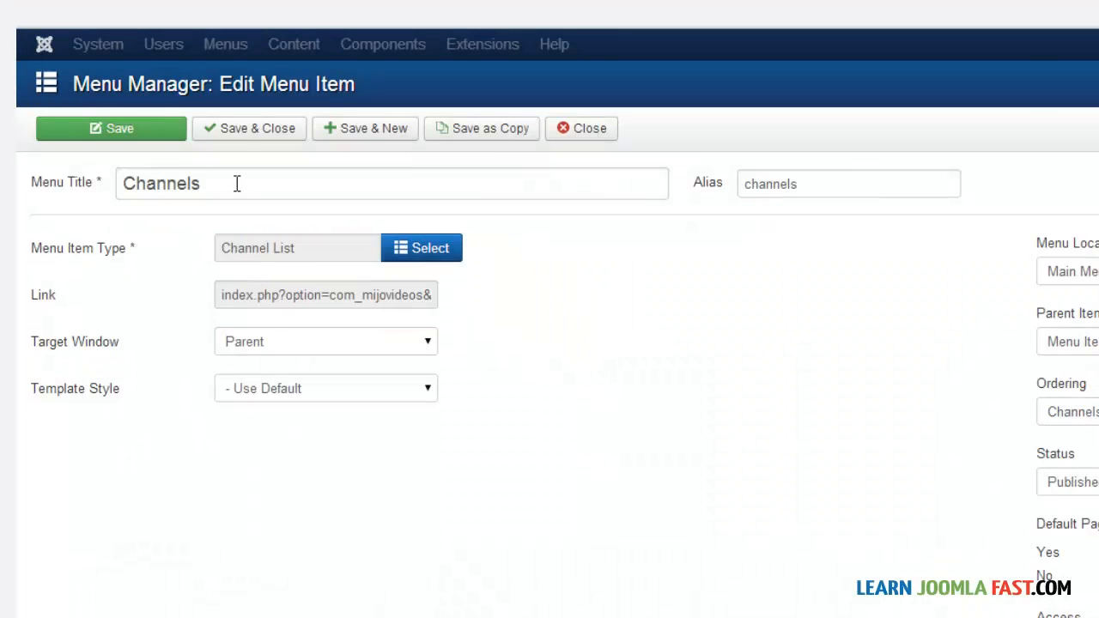
left_click(250, 133)
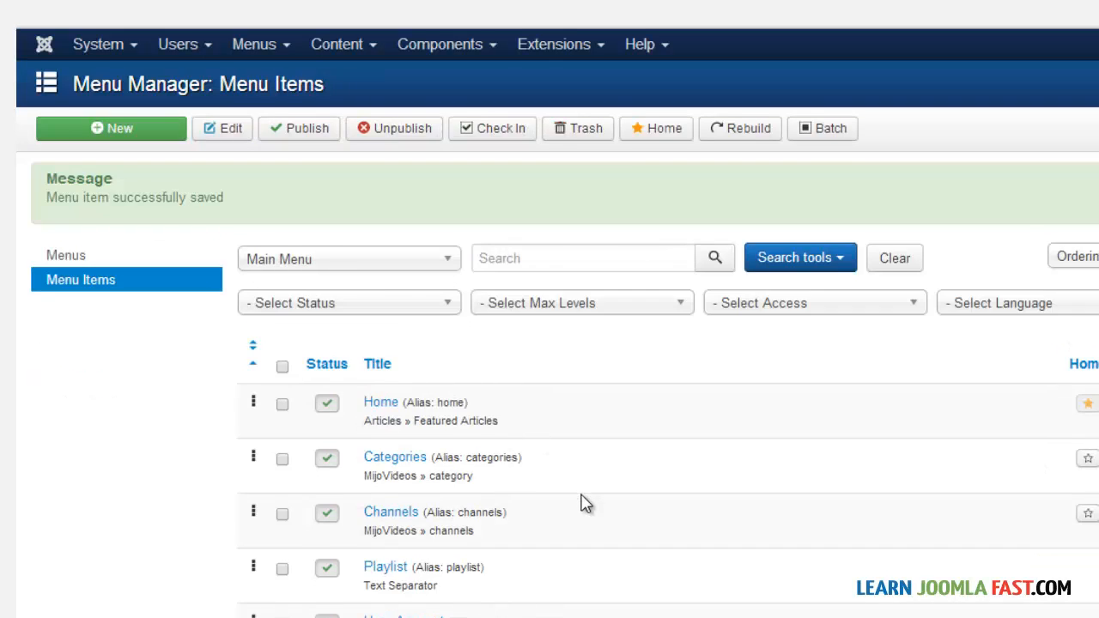
Step: Change the Playlist menu item's type to MijoVideos Playlist List, and save and close it
scroll(581, 504, "down", 2)
left_click(386, 455)
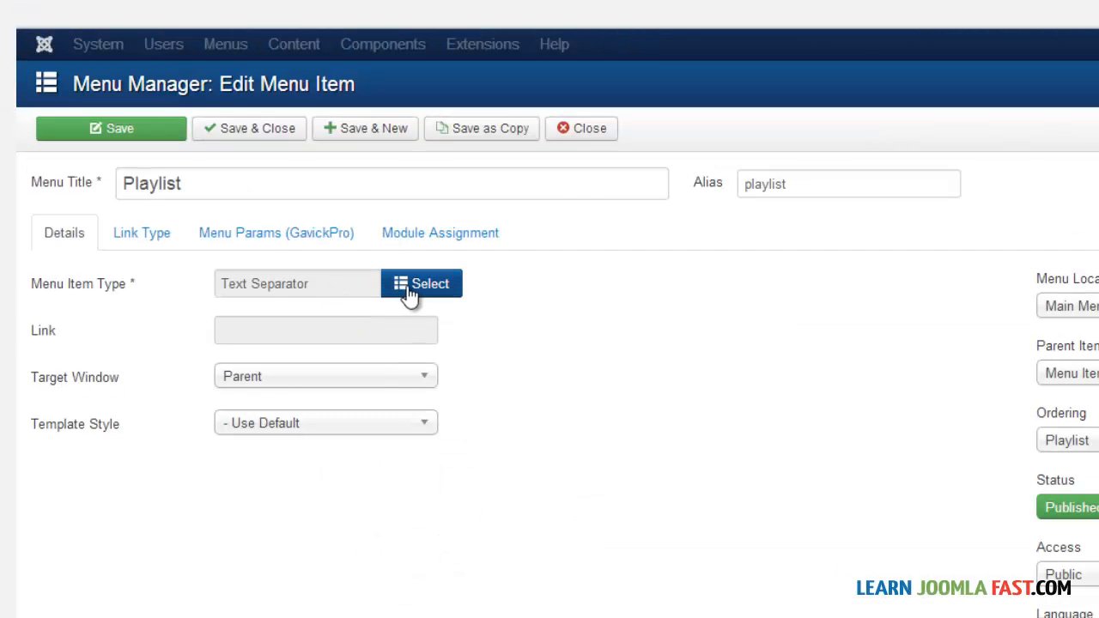
left_click(407, 289)
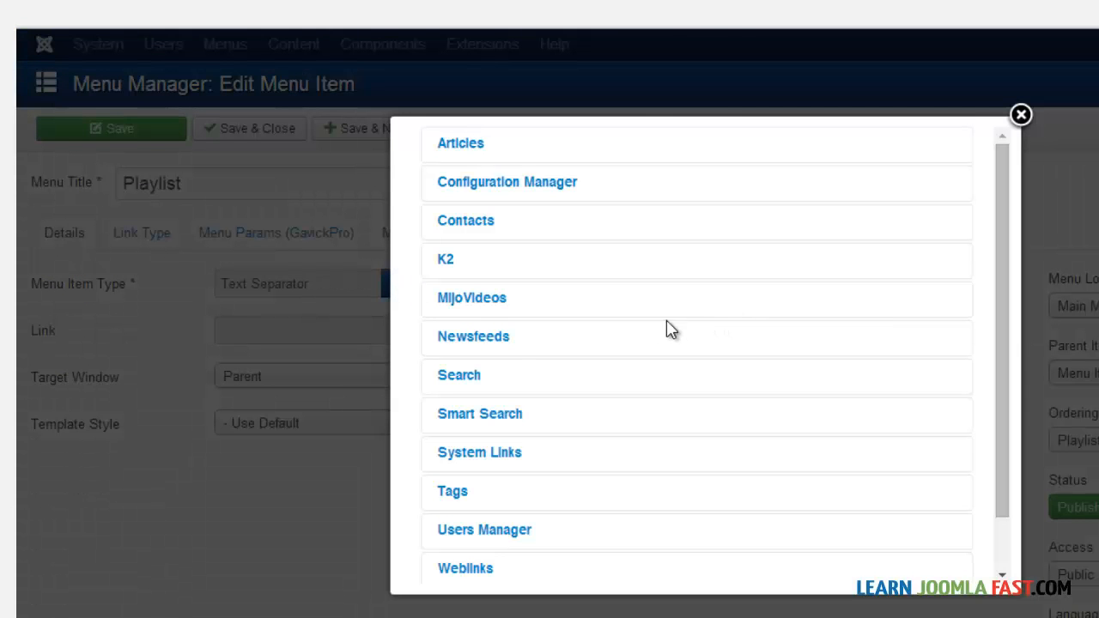
left_click(473, 300)
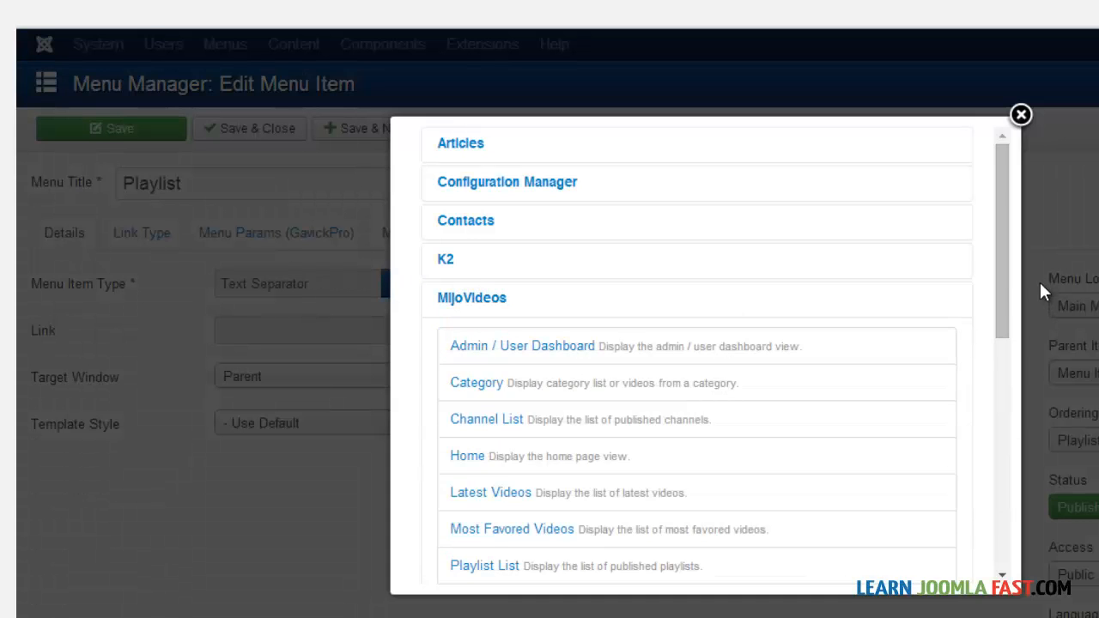
left_click(472, 566)
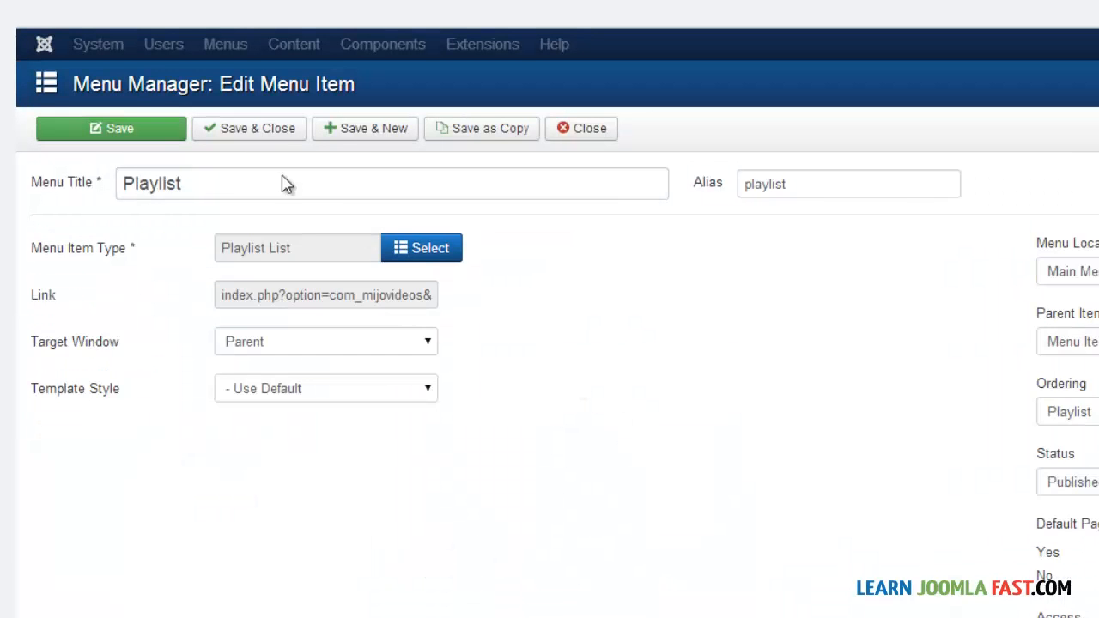
left_click(247, 134)
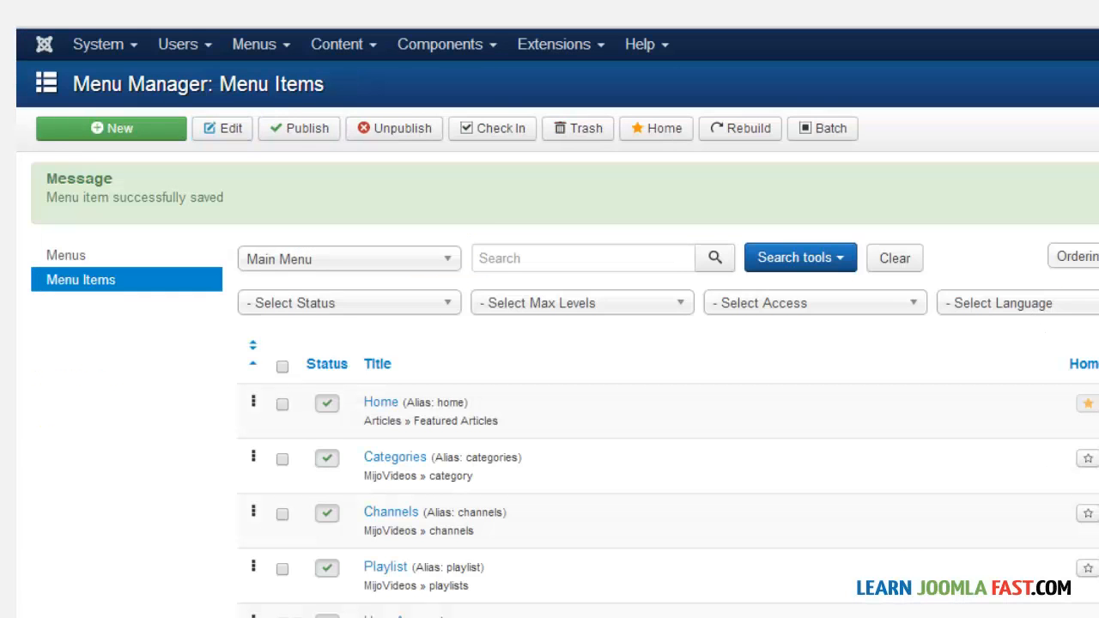
Step: Change the User Account menu item's type to MijoVideos Admin / User Dashboard, and save and close it
scroll(549, 387, "down", 3)
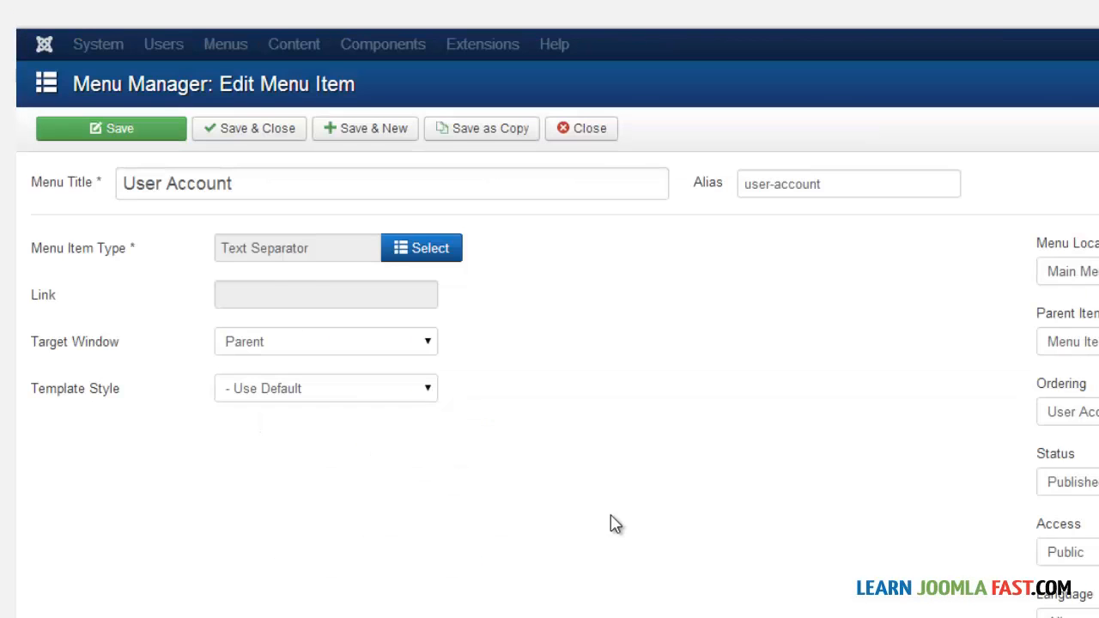
left_click(422, 292)
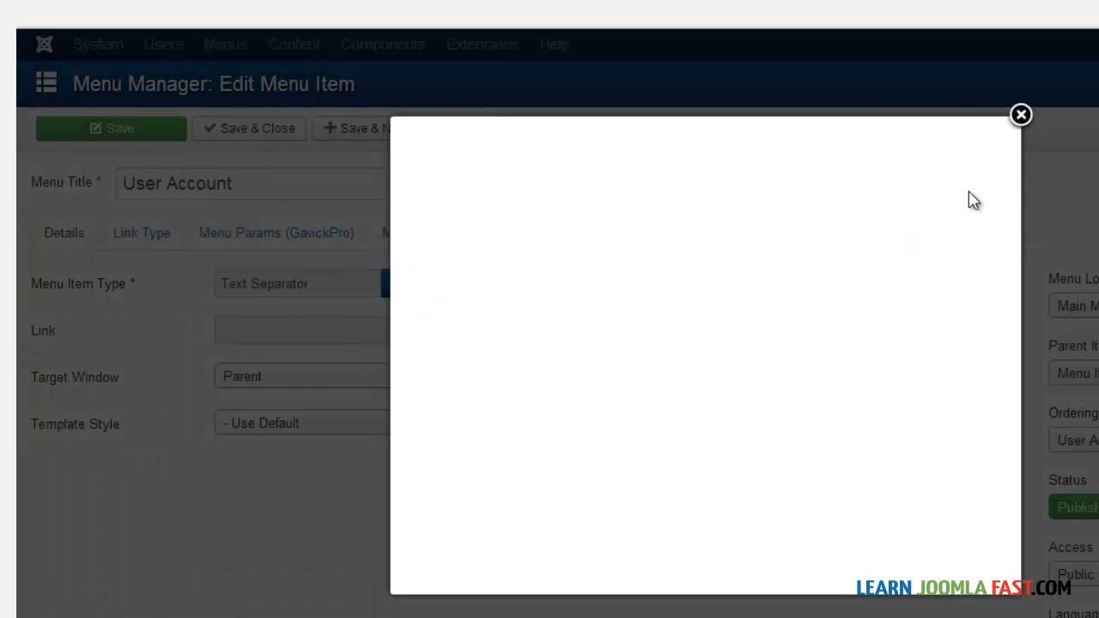
left_click_drag(999, 180, 999, 208)
left_click(475, 266)
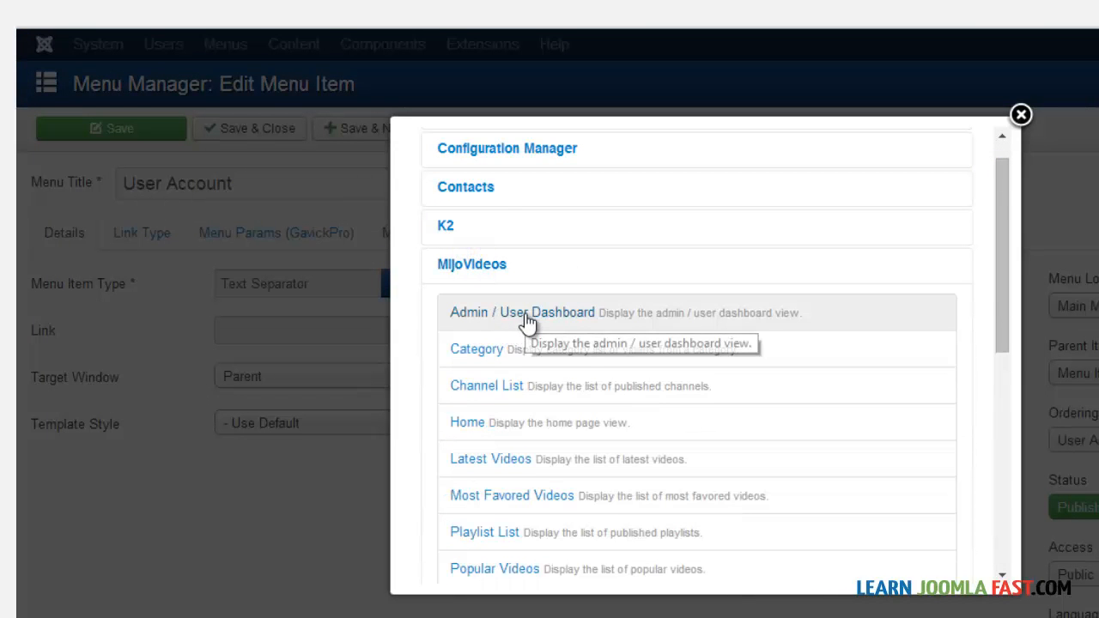
left_click(527, 318)
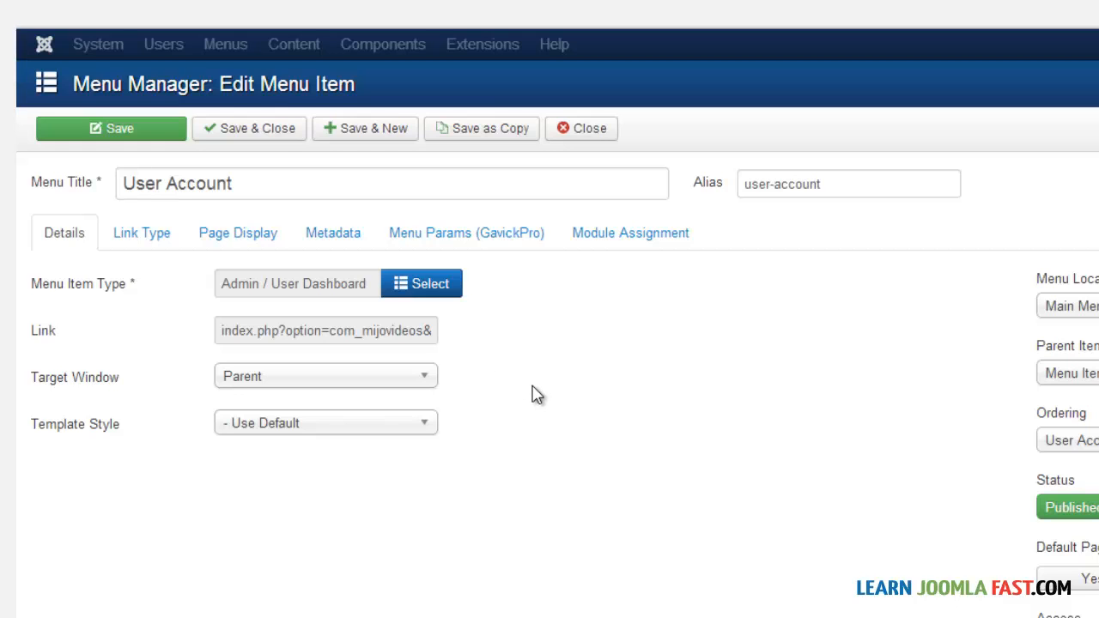
left_click(247, 128)
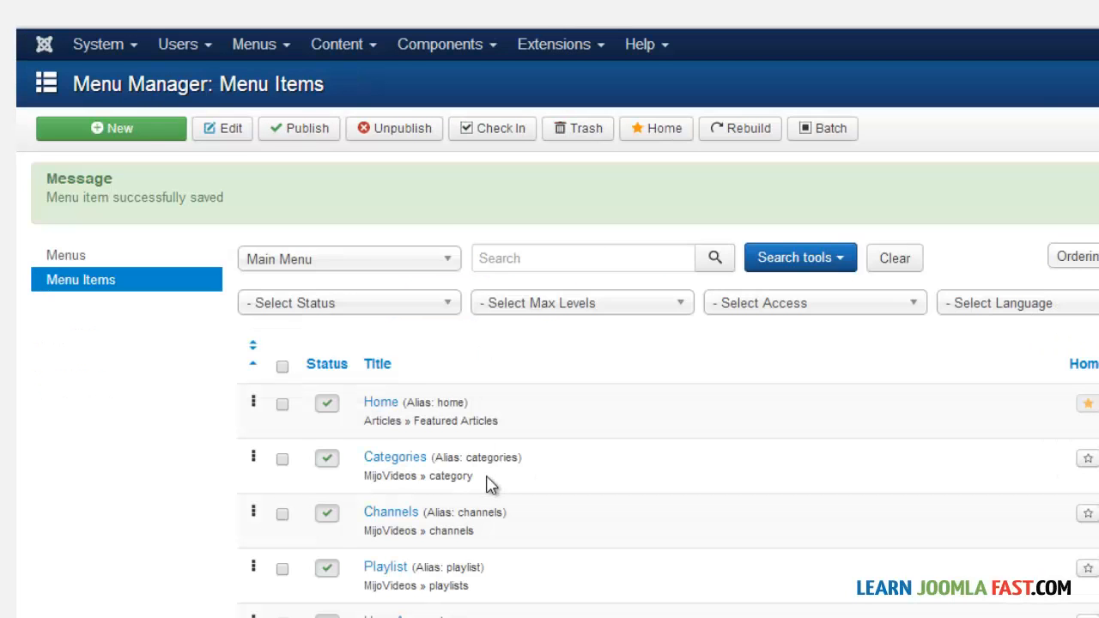
Step: Assign the matching MijoVideos menu item type to the Upload menu item, and save and close it
scroll(485, 507, "down", 2)
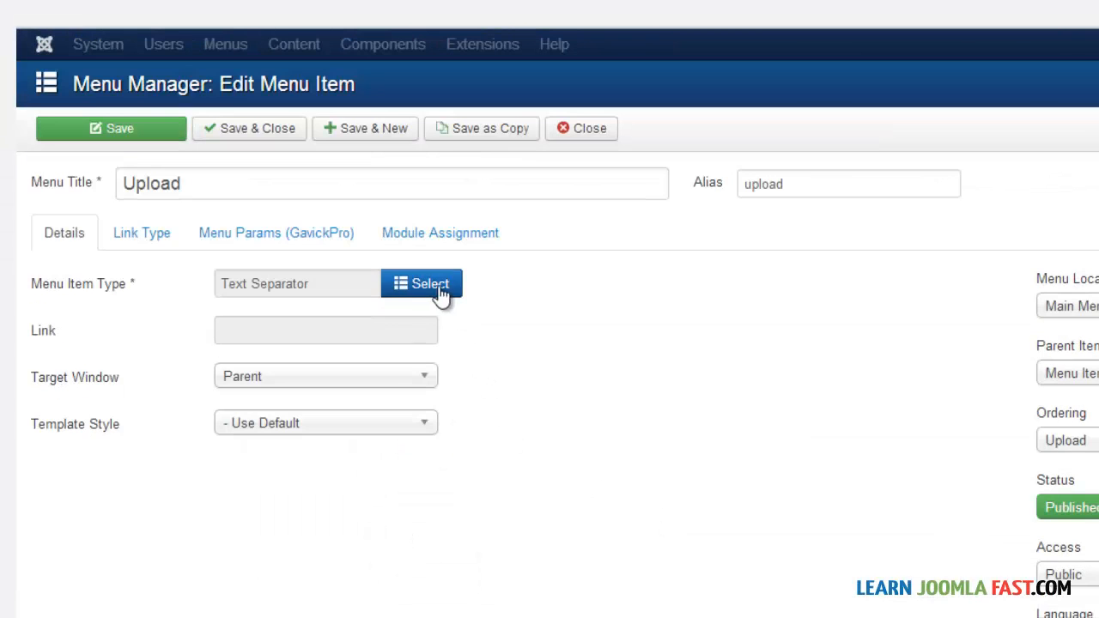
left_click(441, 297)
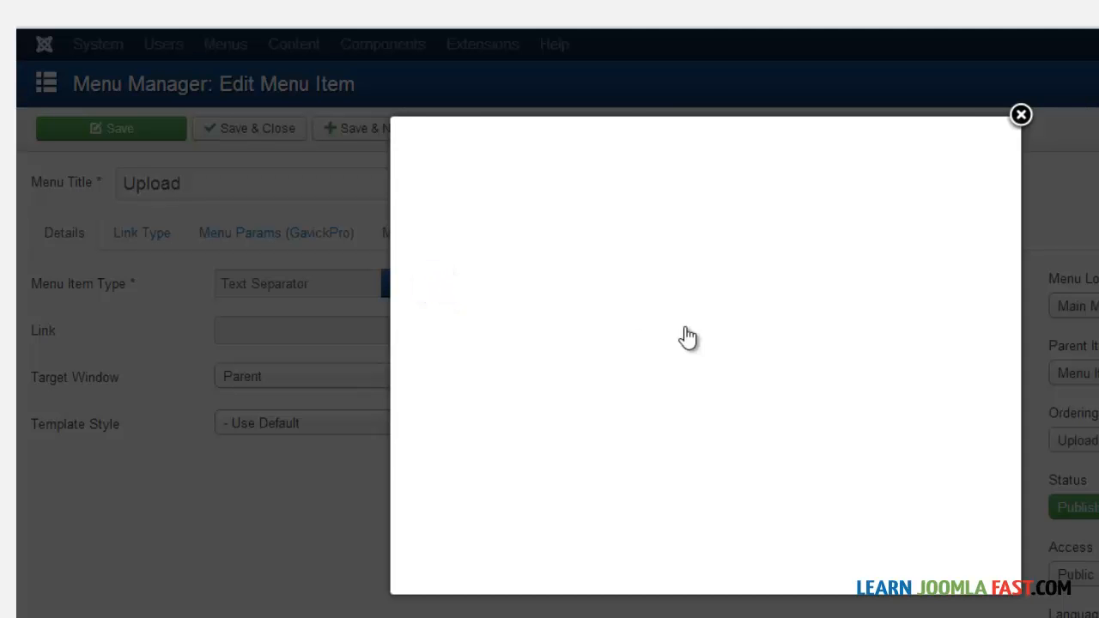
left_click(468, 298)
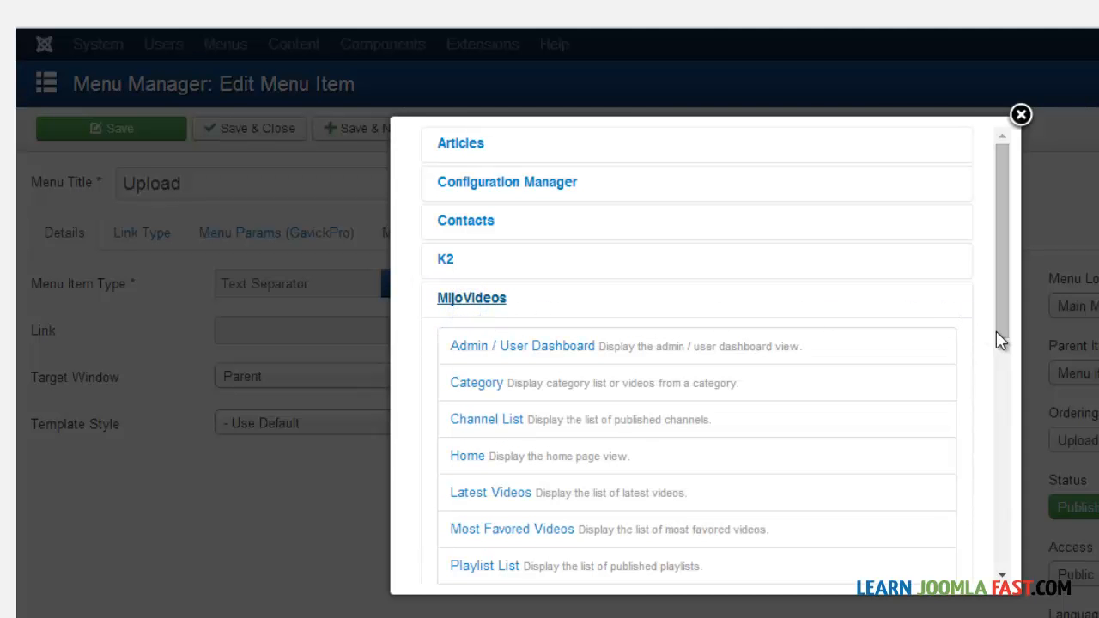
left_click_drag(1000, 318, 1001, 435)
left_click(479, 478)
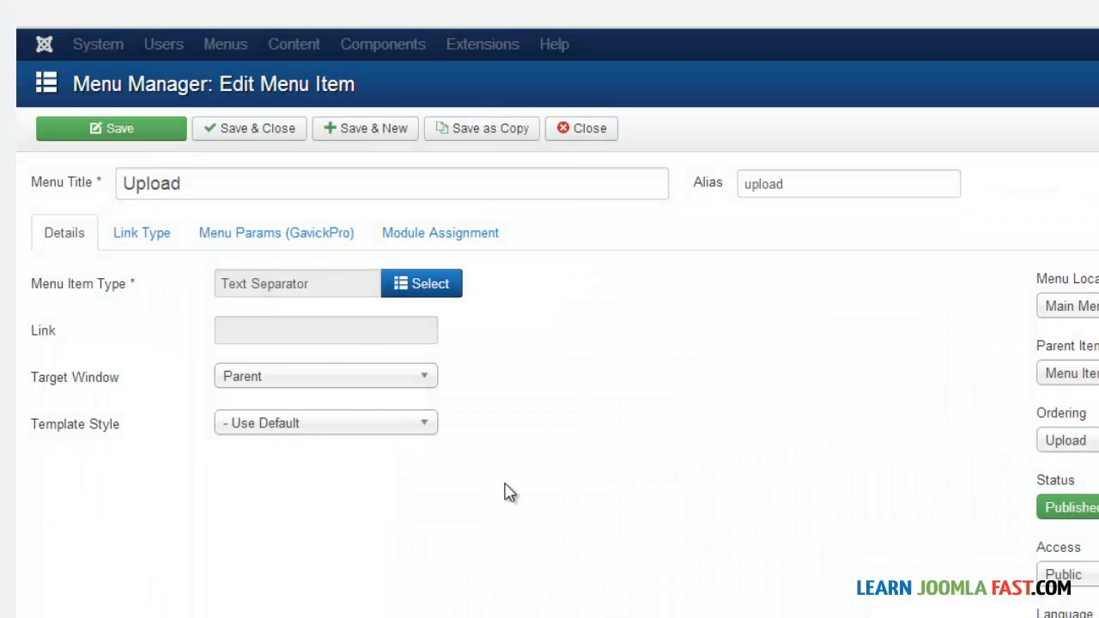
left_click(249, 132)
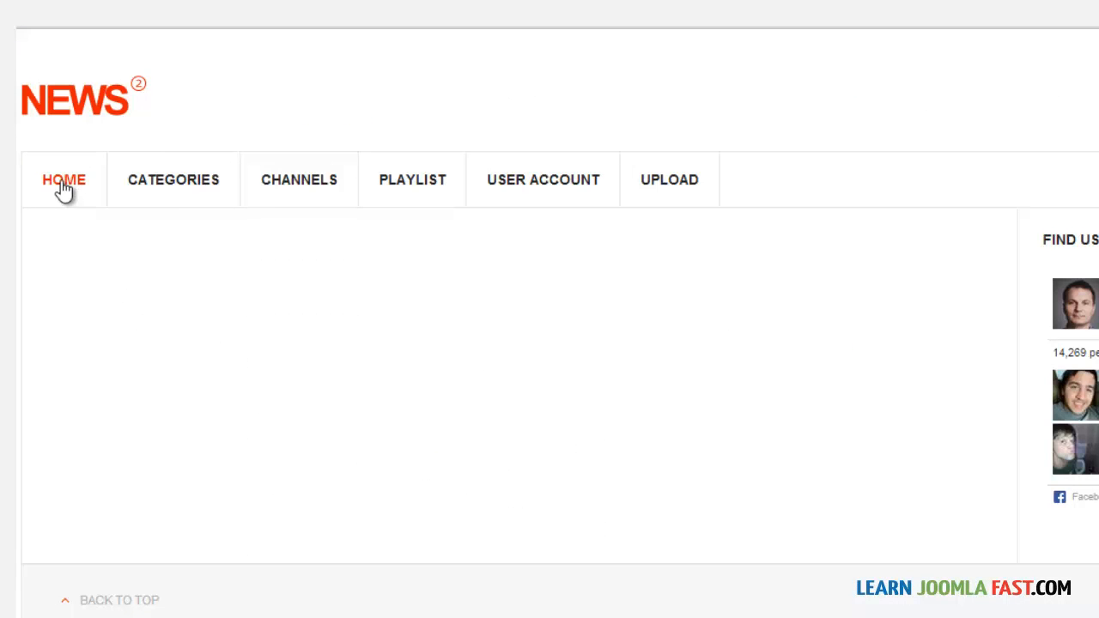
Step: Open the site's Home and Categories pages and examine the list of video categories
left_click(62, 184)
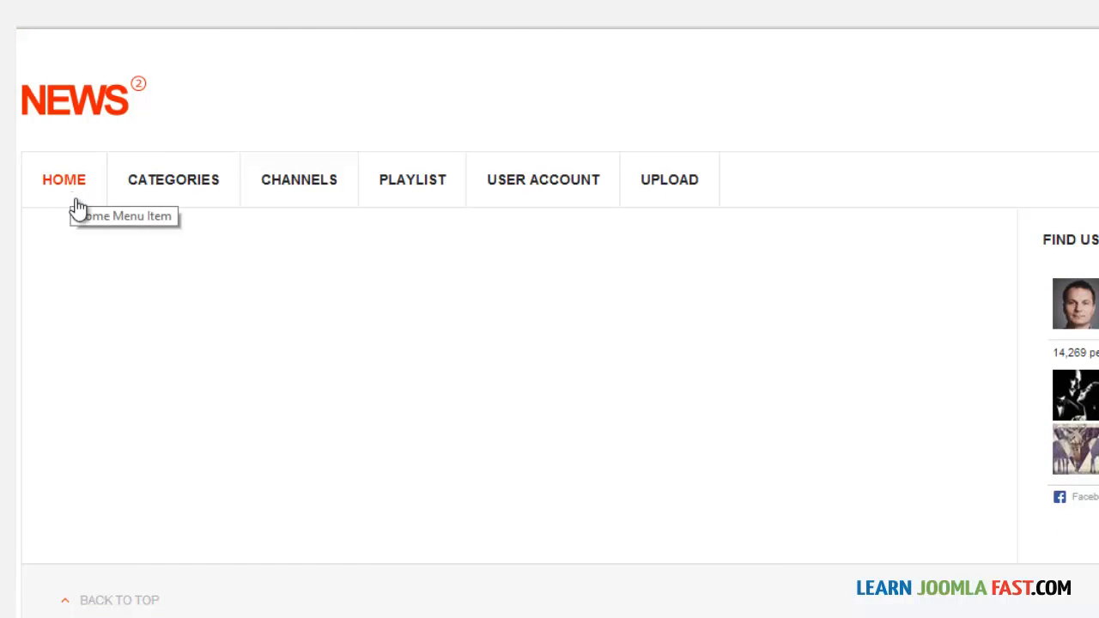
left_click(194, 185)
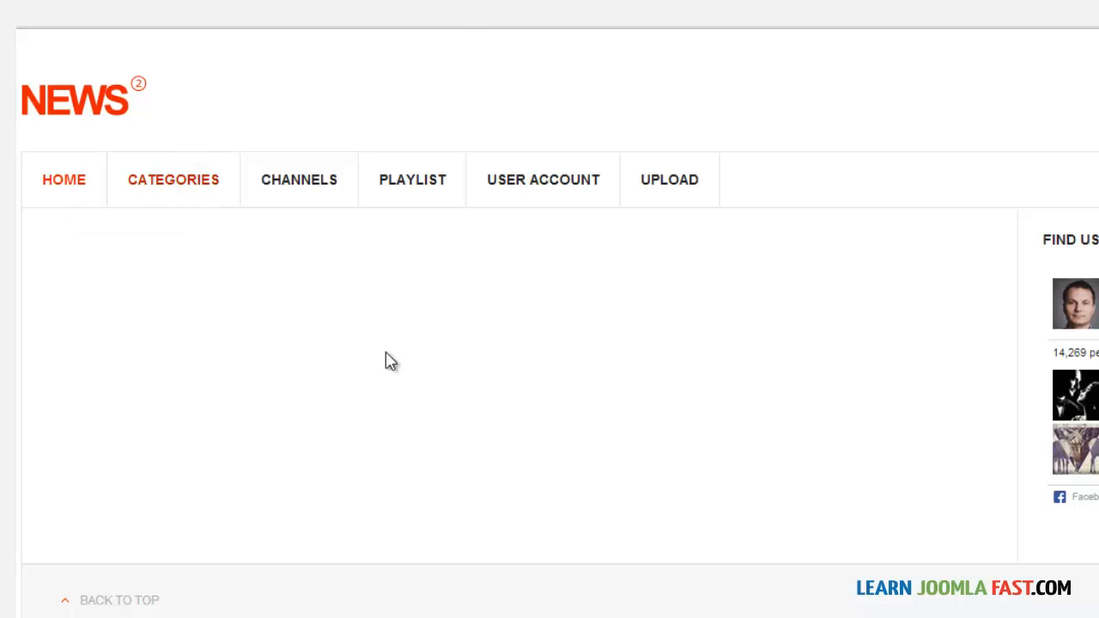
scroll(441, 403, "down", 5)
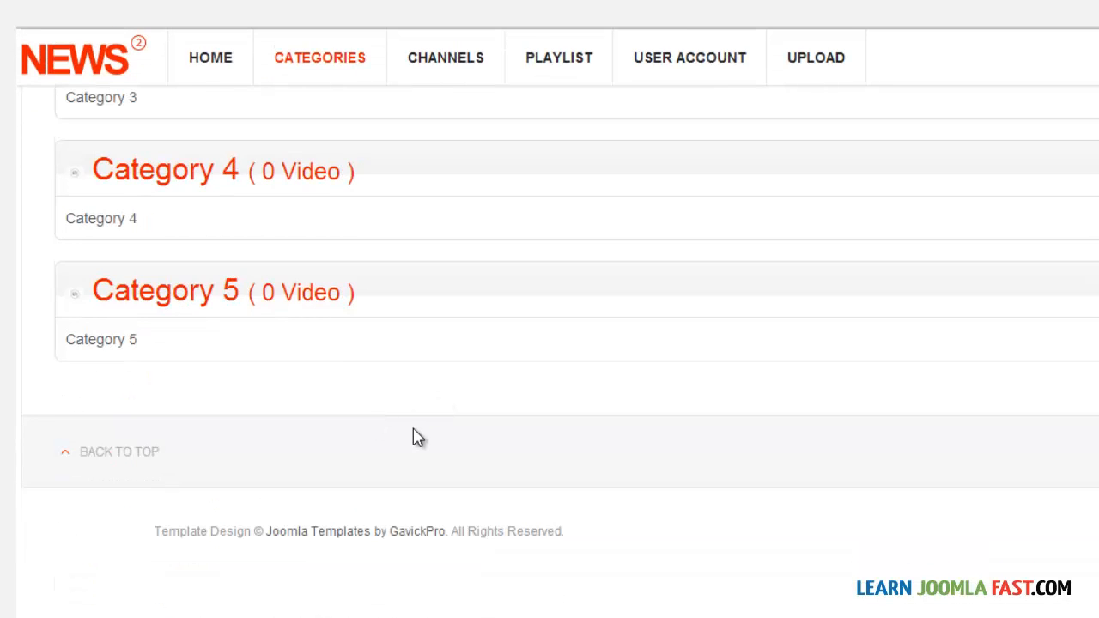
scroll(433, 439, "up", 5)
scroll(951, 327, "down", 1)
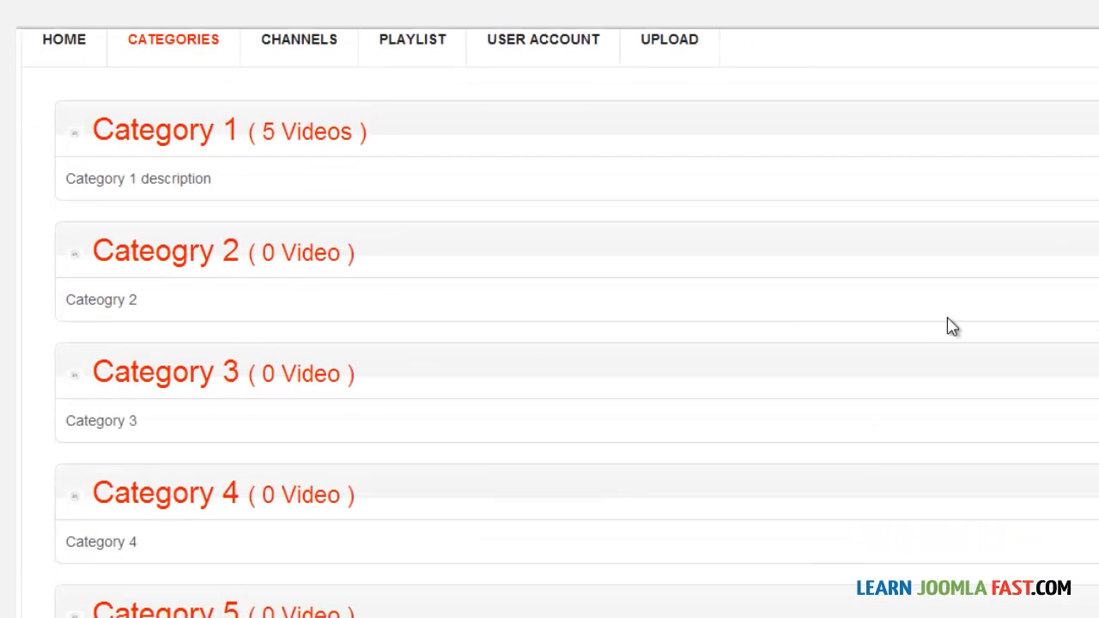
scroll(550, 343, "up", 2)
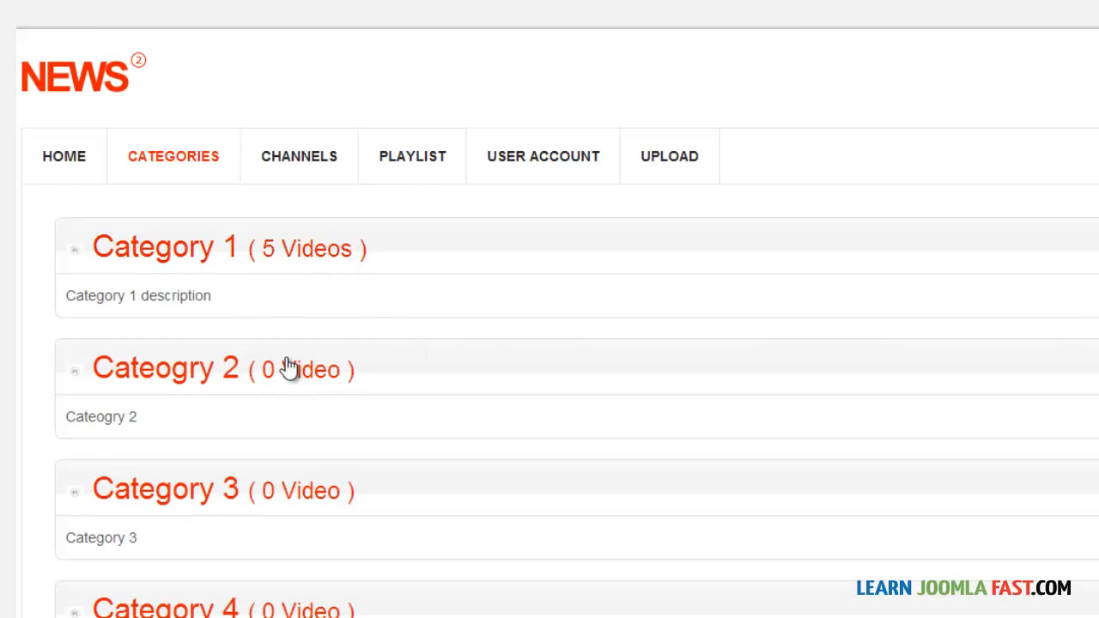
scroll(318, 388, "down", 4)
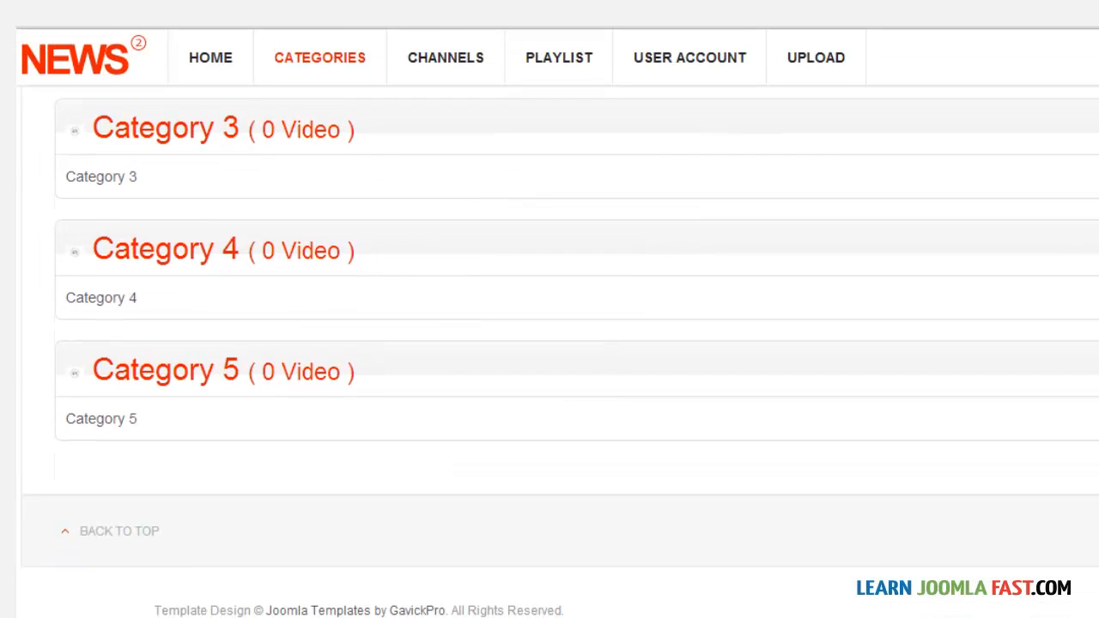
scroll(549, 344, "up", 3)
scroll(615, 441, "up", 1)
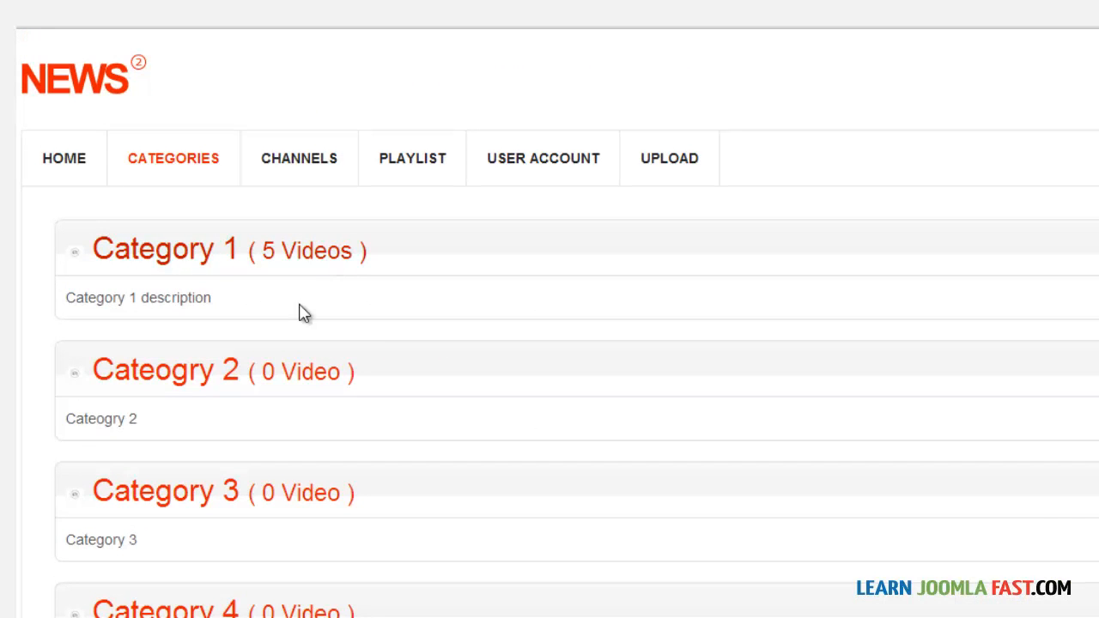
scroll(560, 335, "up", 1)
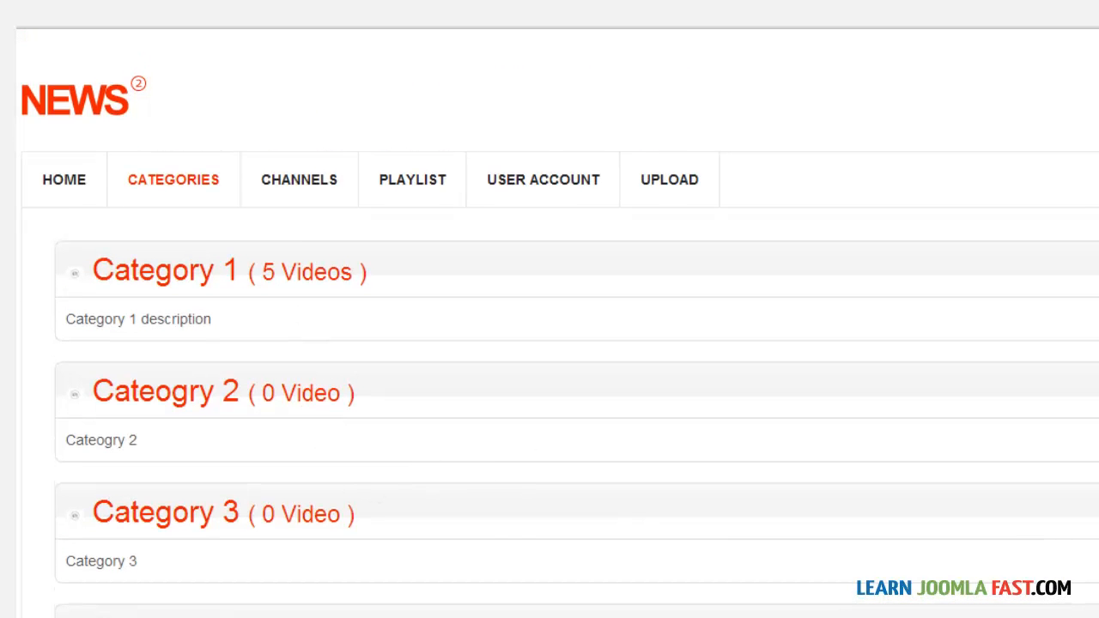
Step: Open the site's Channels page and check which channels it lists
left_click(297, 182)
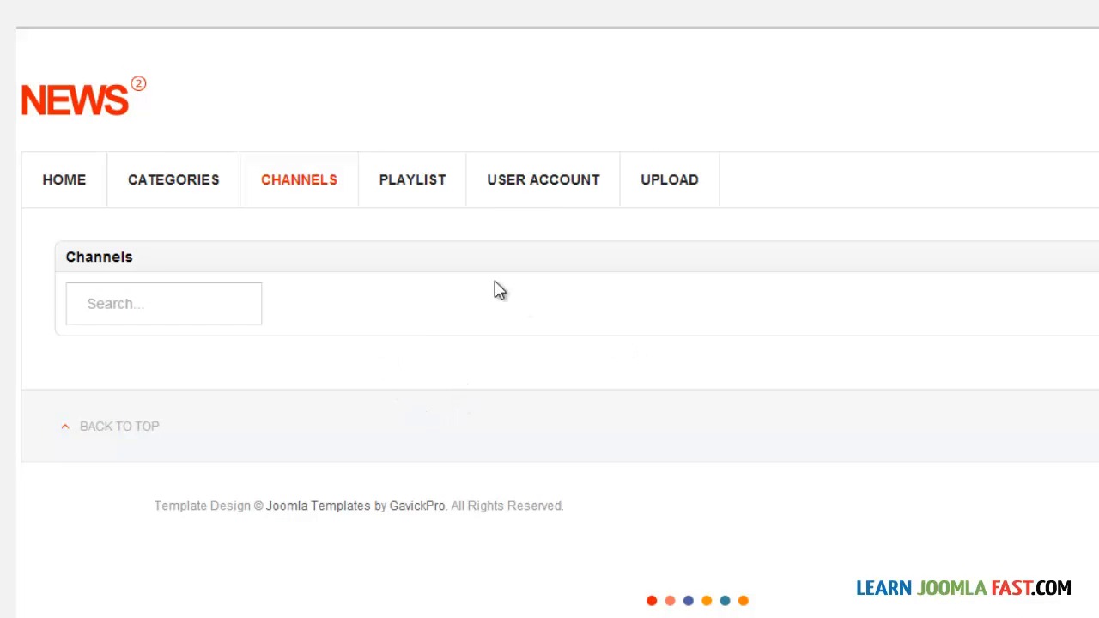
left_click(289, 185)
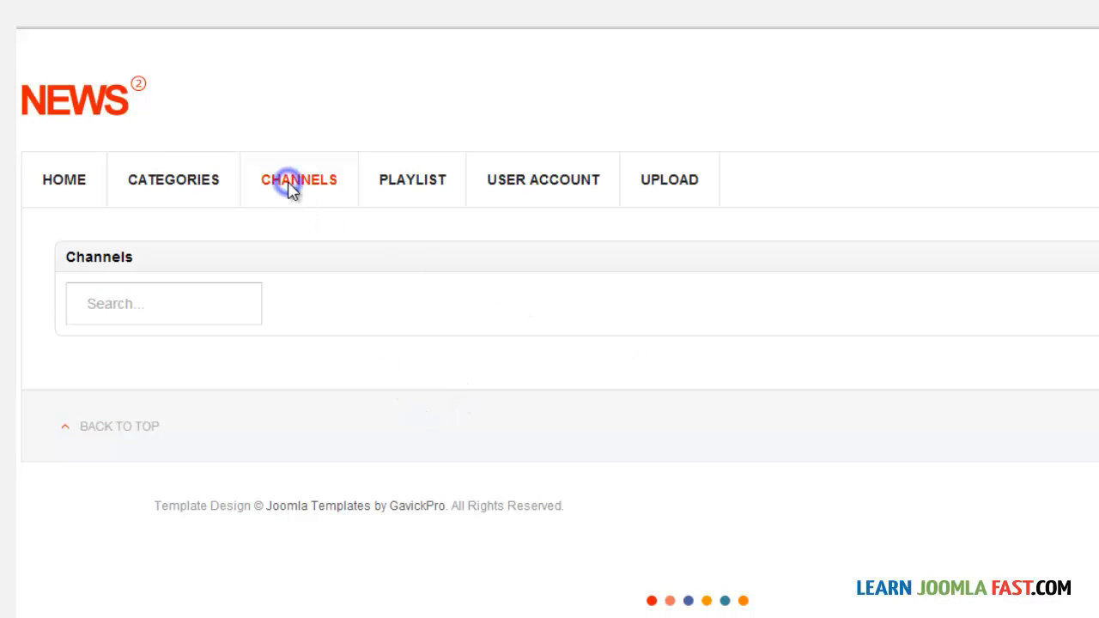
left_click(188, 308)
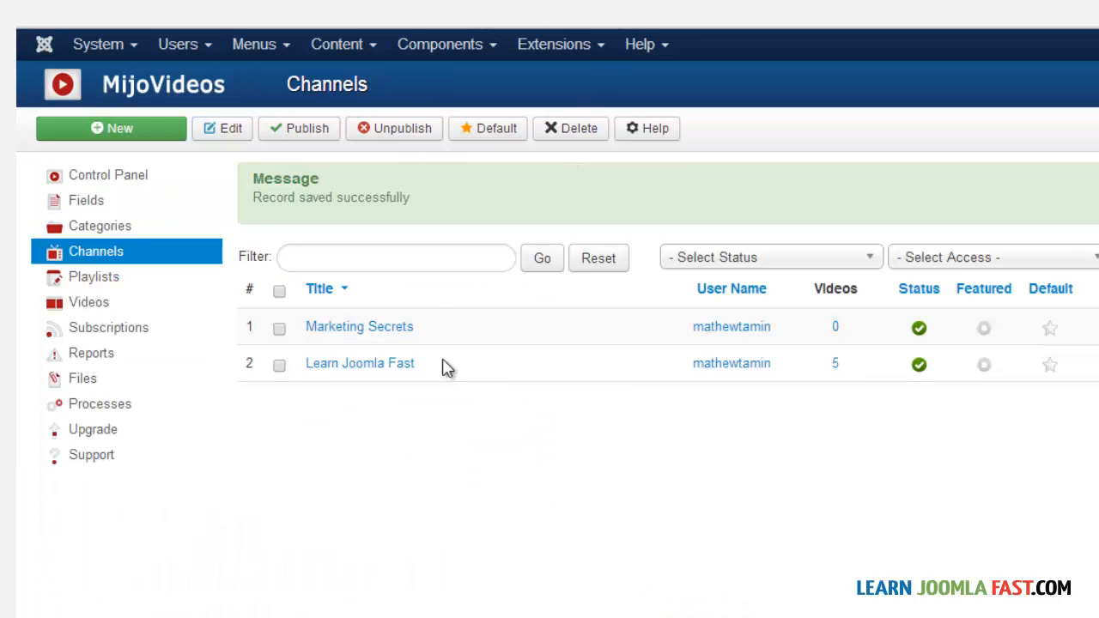
left_click(488, 48)
mouse_move(464, 231)
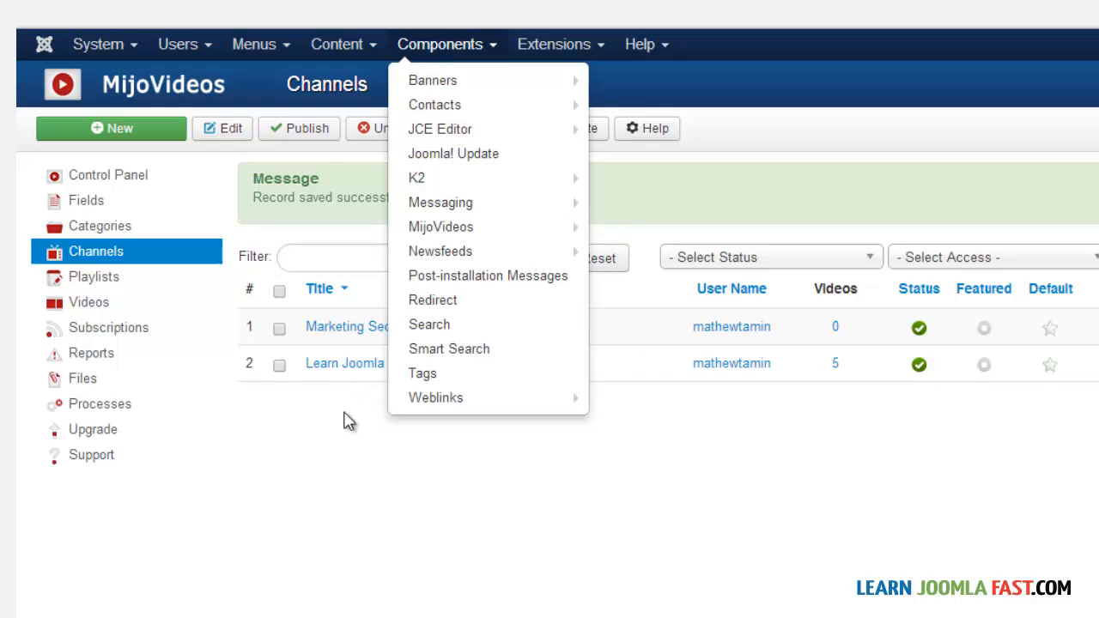
left_click(343, 458)
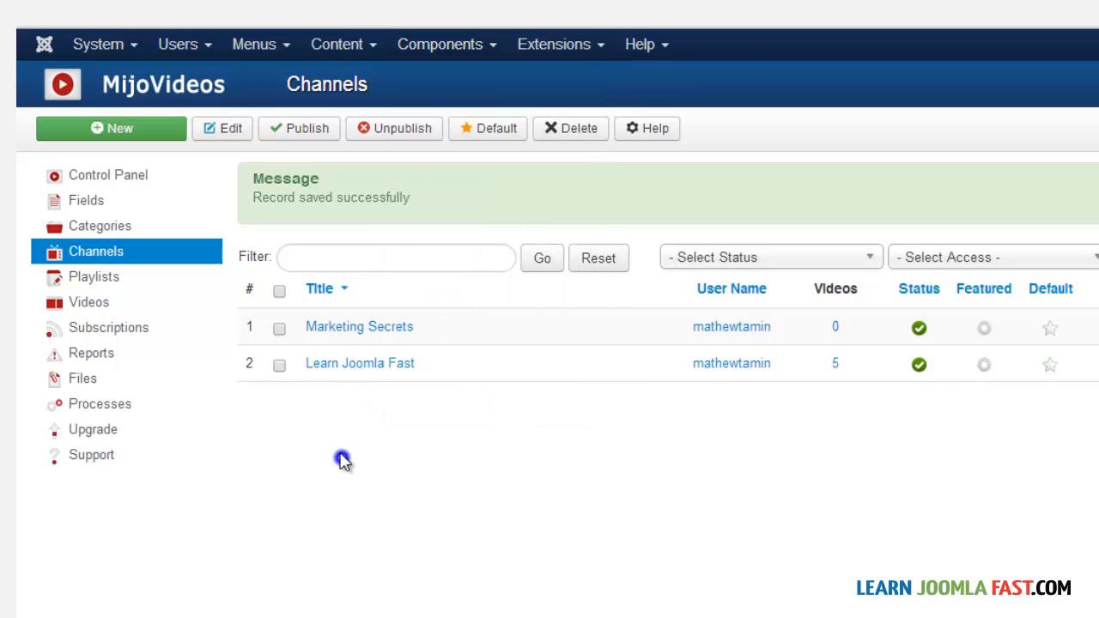
Step: Open the Learn Joomla Fast channel for editing and show its publishing settings
left_click(363, 364)
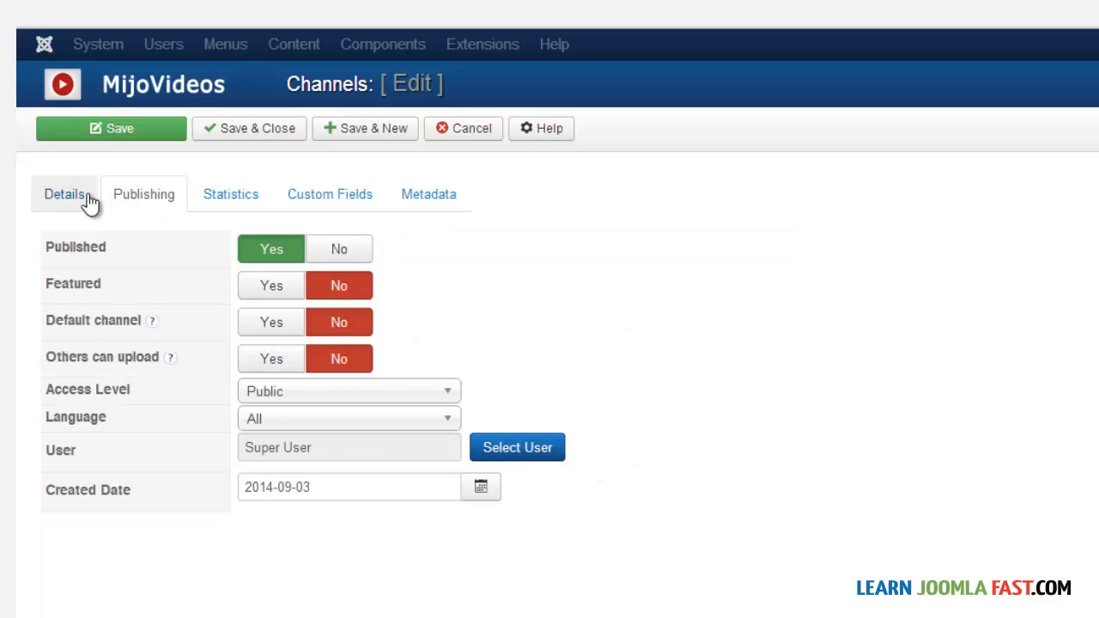
left_click(90, 204)
left_click(152, 193)
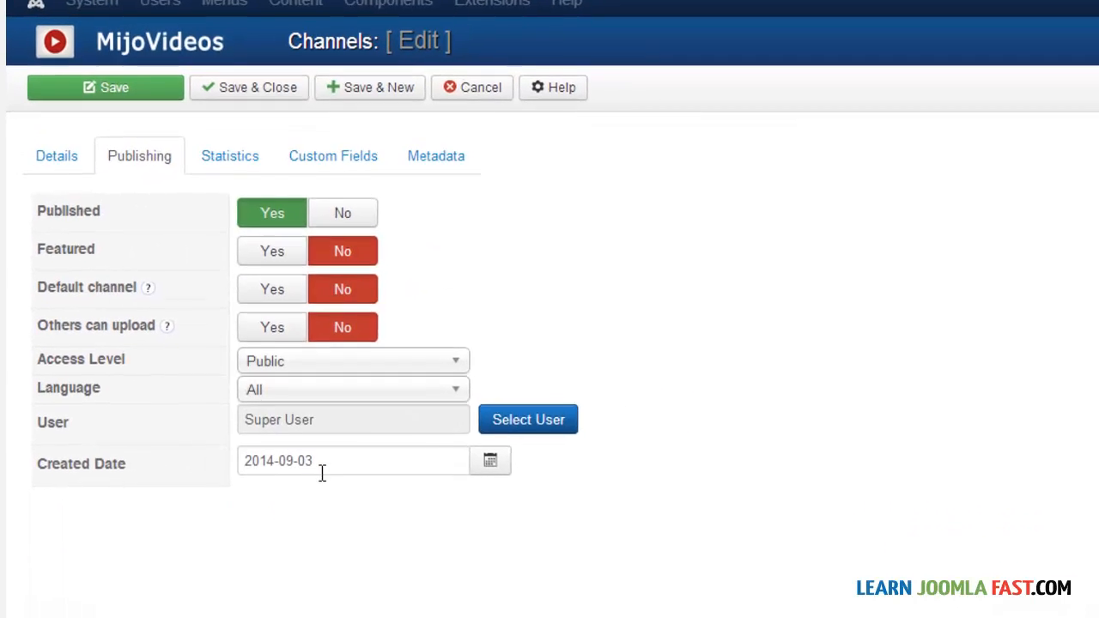
Step: Examine the channel's Created Date setting and compare it with what the site's Channels page lists
left_click_drag(311, 488, 245, 490)
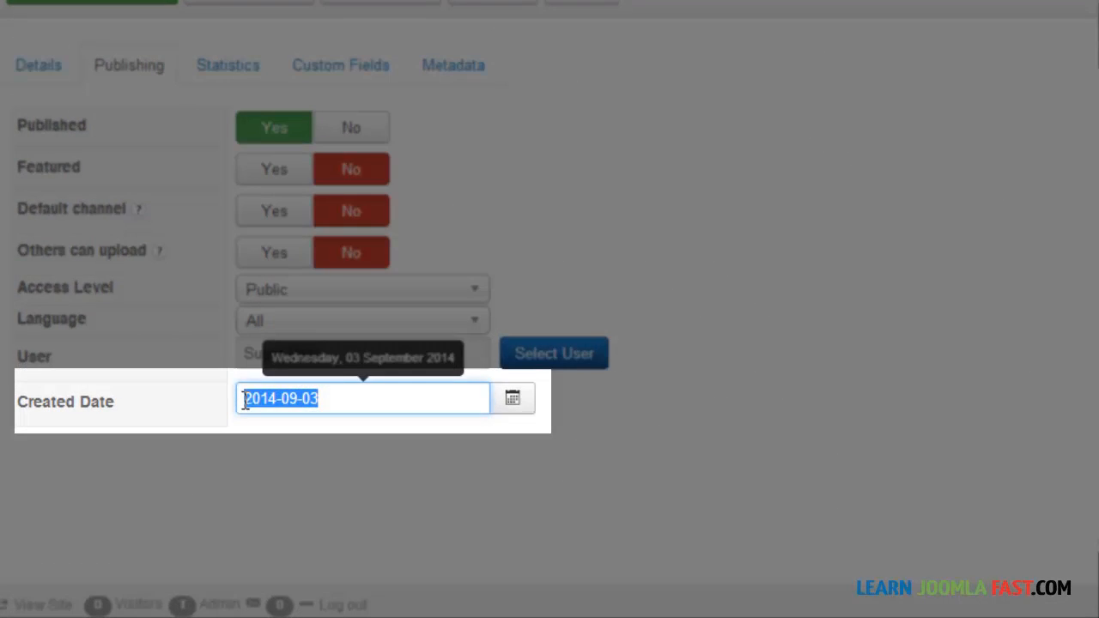
left_click(326, 401)
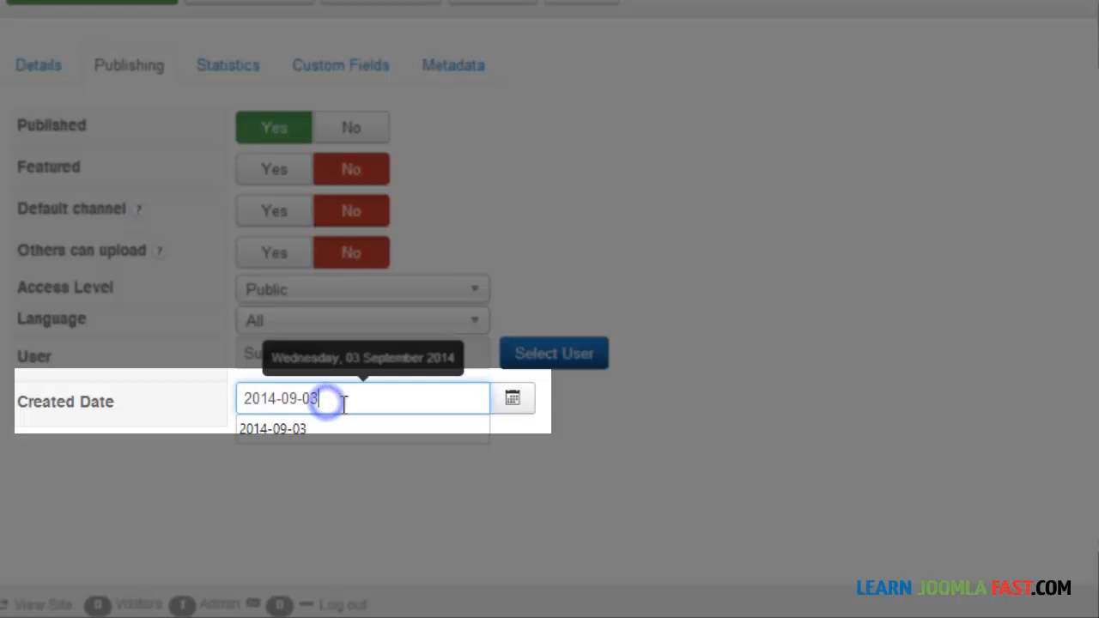
left_click(456, 507)
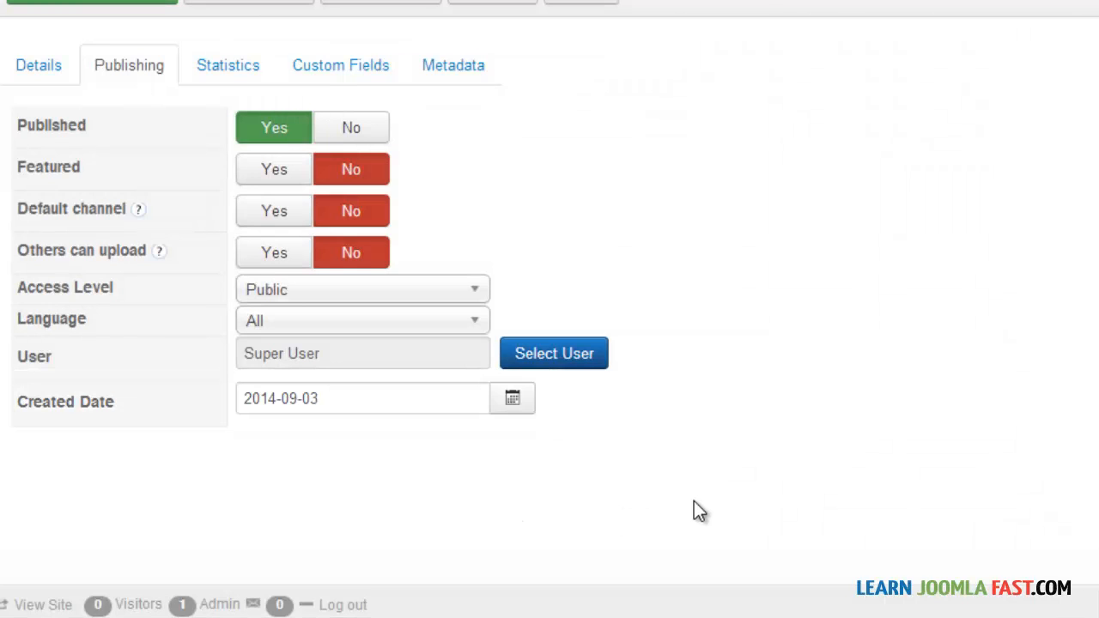
left_click_drag(324, 395, 303, 397)
left_click(329, 399)
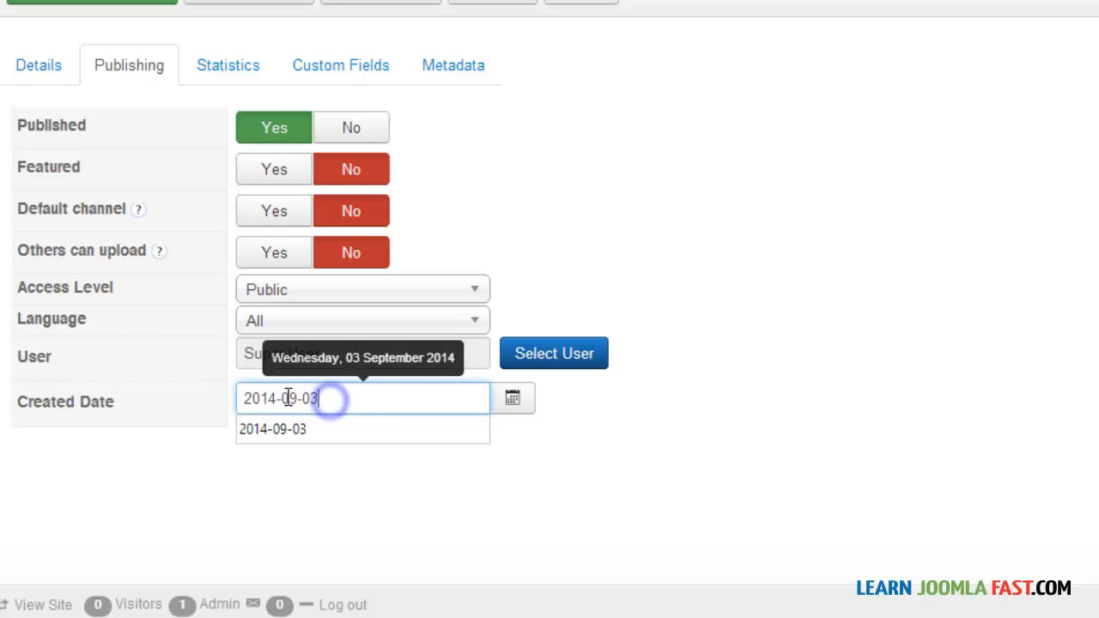
left_click(91, 398)
left_click_drag(117, 401, 33, 401)
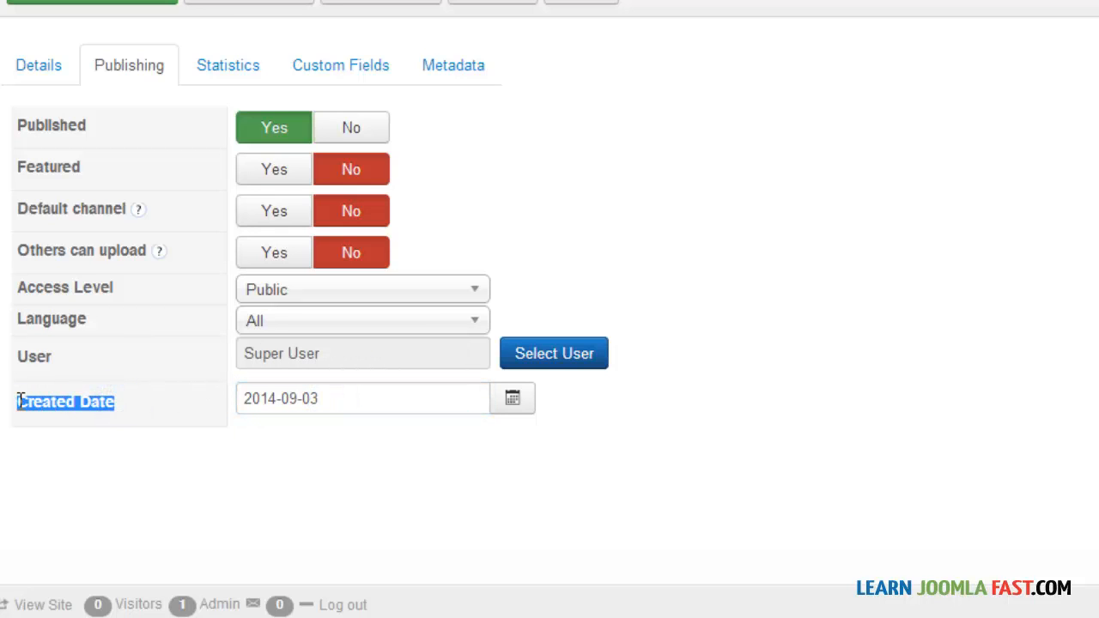
left_click(343, 401)
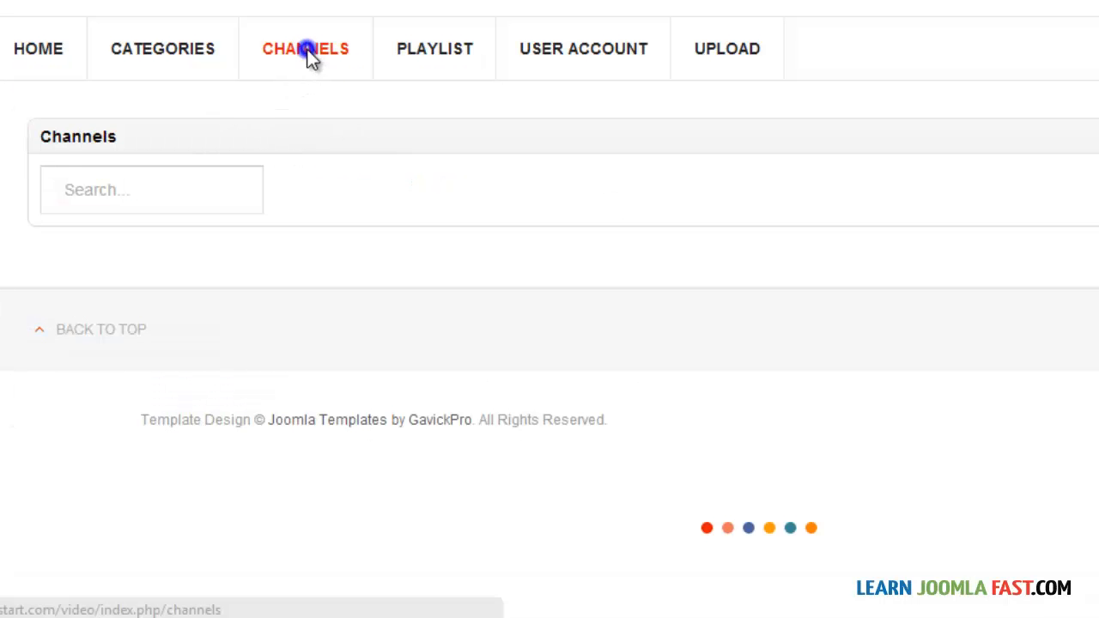
left_click(306, 49)
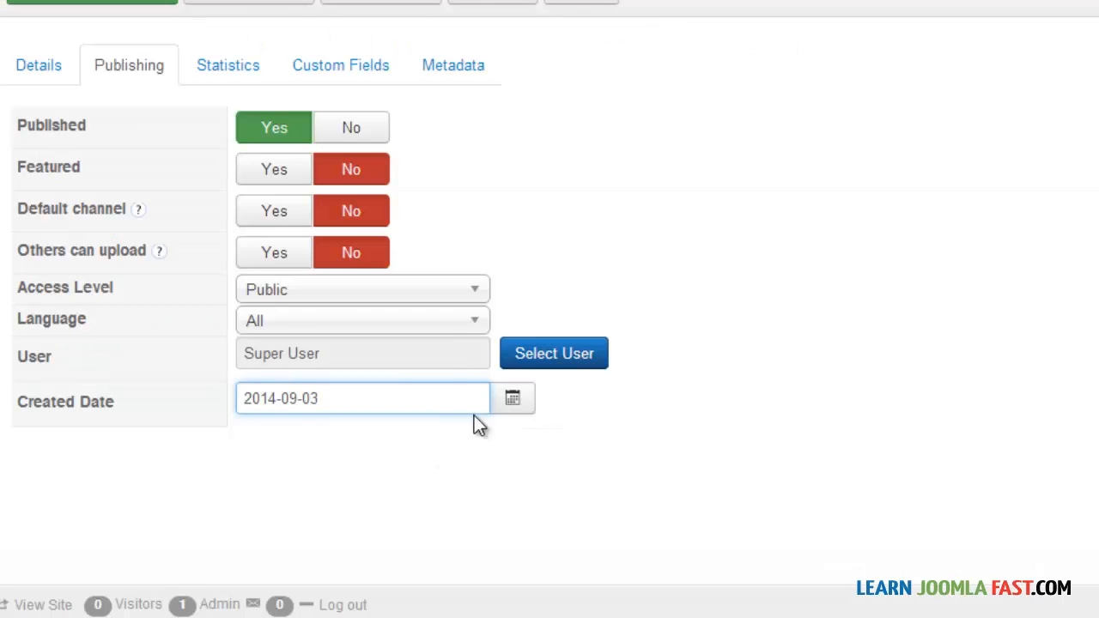
Step: Set the Learn Joomla Fast channel's created date to 2014-09-02 and recheck the site's Channels page
left_click(519, 398)
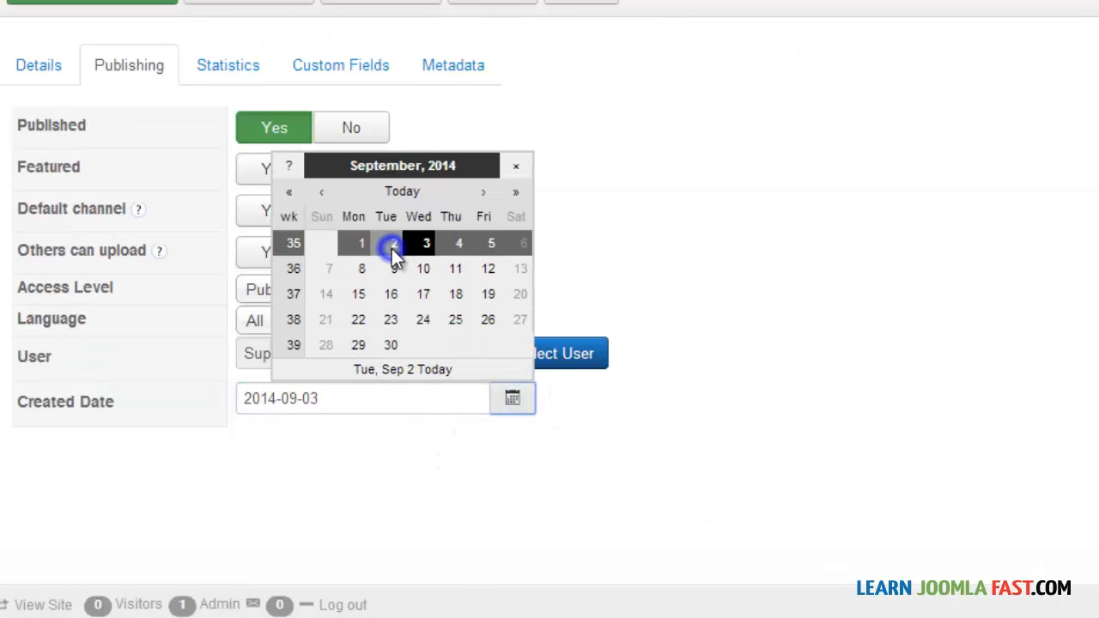
left_click(392, 246)
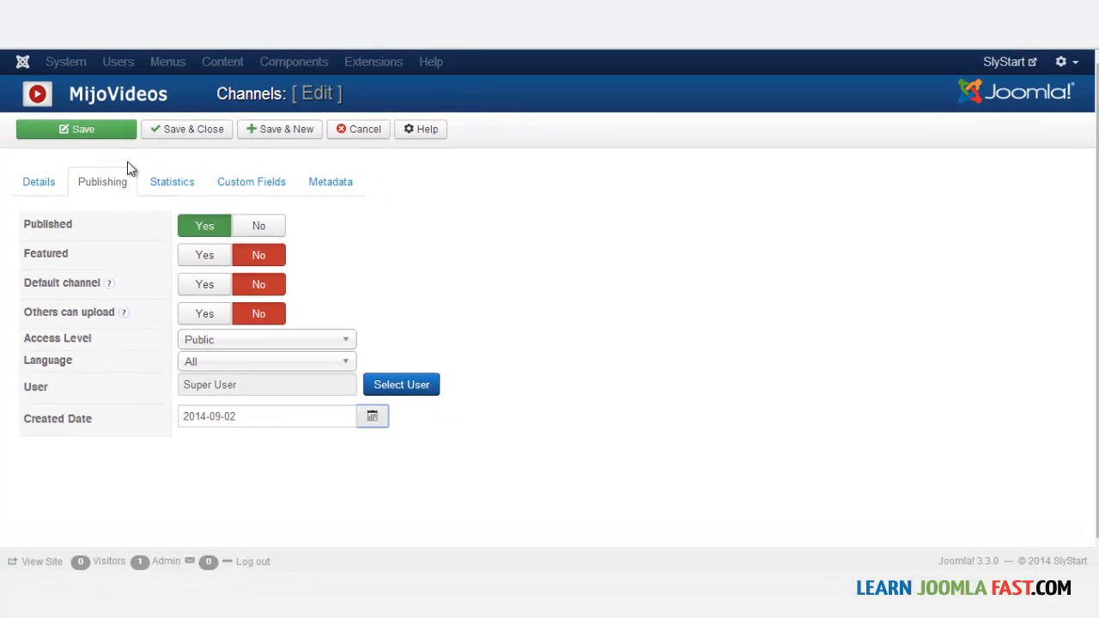
left_click(128, 2)
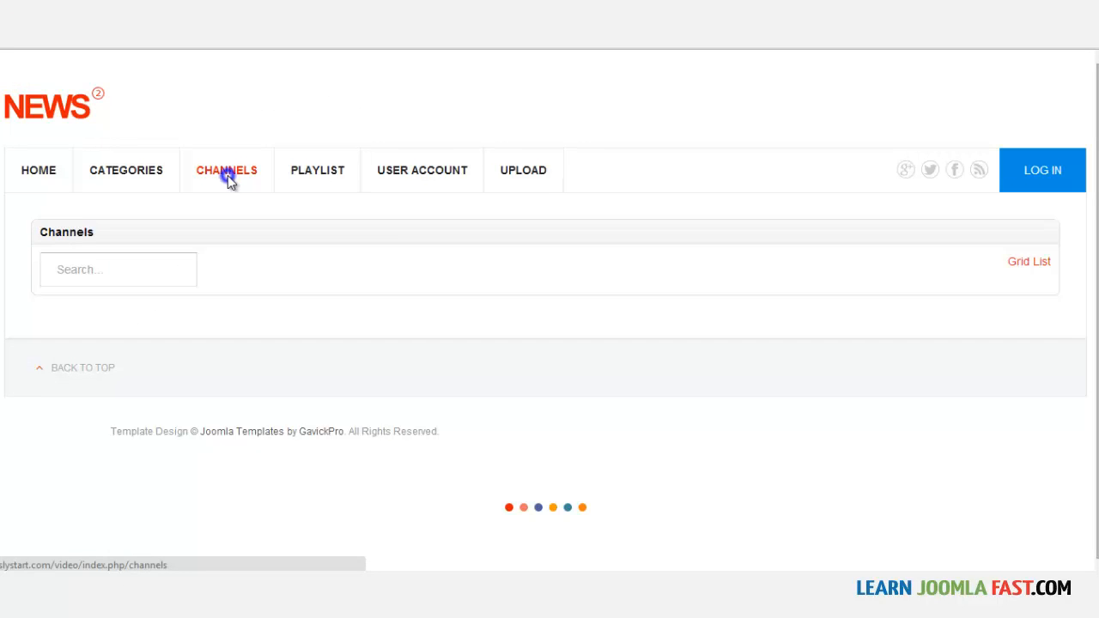
left_click(227, 175)
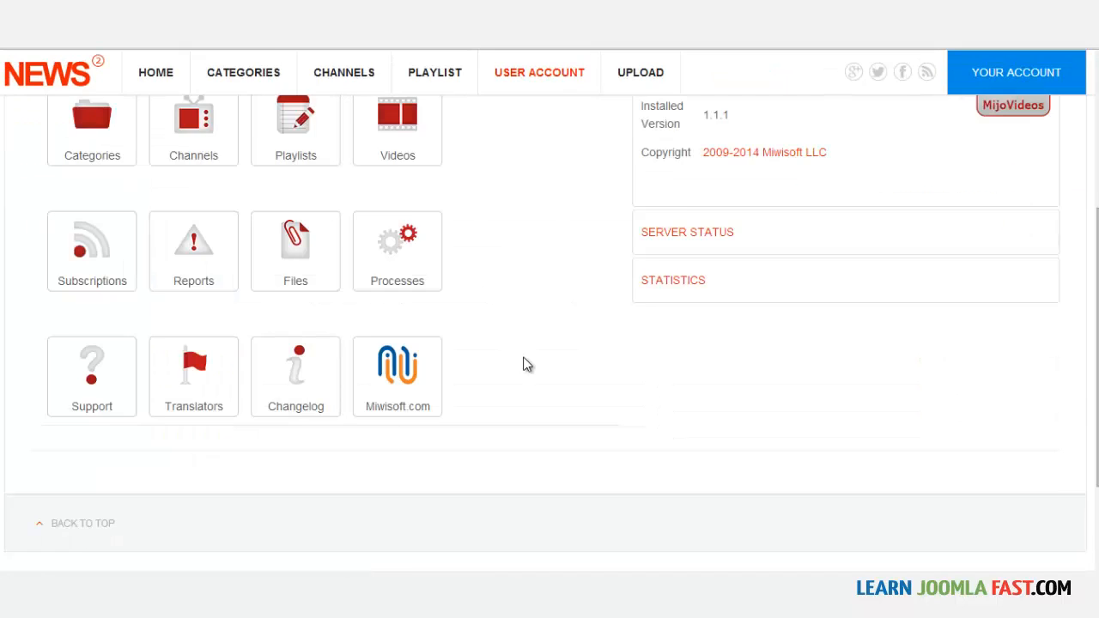
Step: Examine the MijoVideos dashboard options and version information on the site's User Account page
scroll(526, 364, "up", 2)
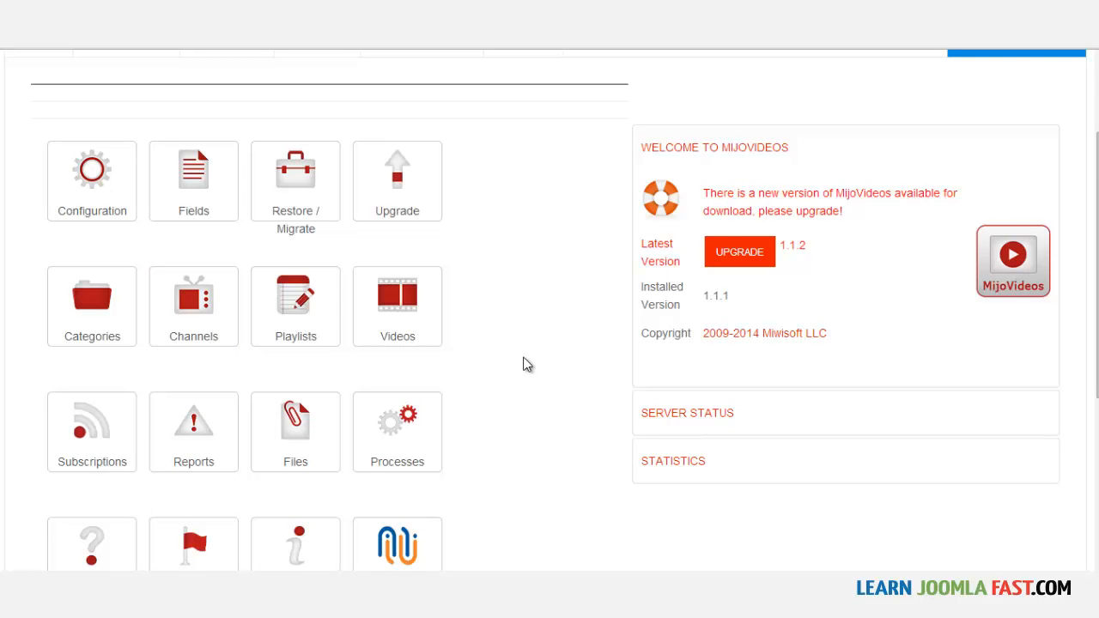
scroll(526, 364, "down", 2)
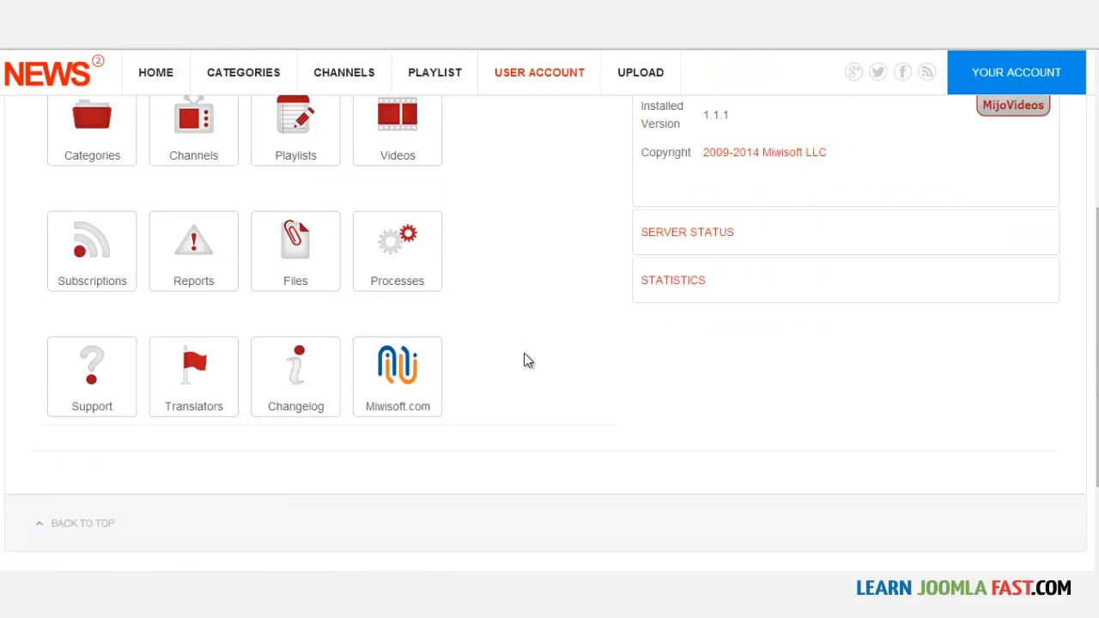
scroll(1092, 375, "up", 2)
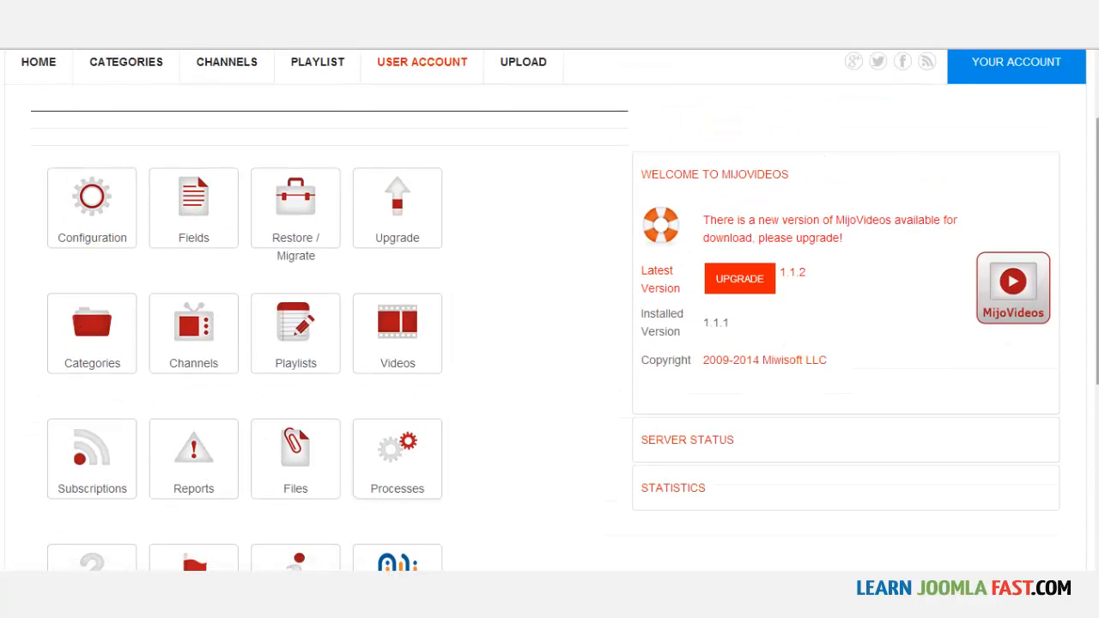
scroll(579, 421, "up", 1)
scroll(627, 266, "down", 5)
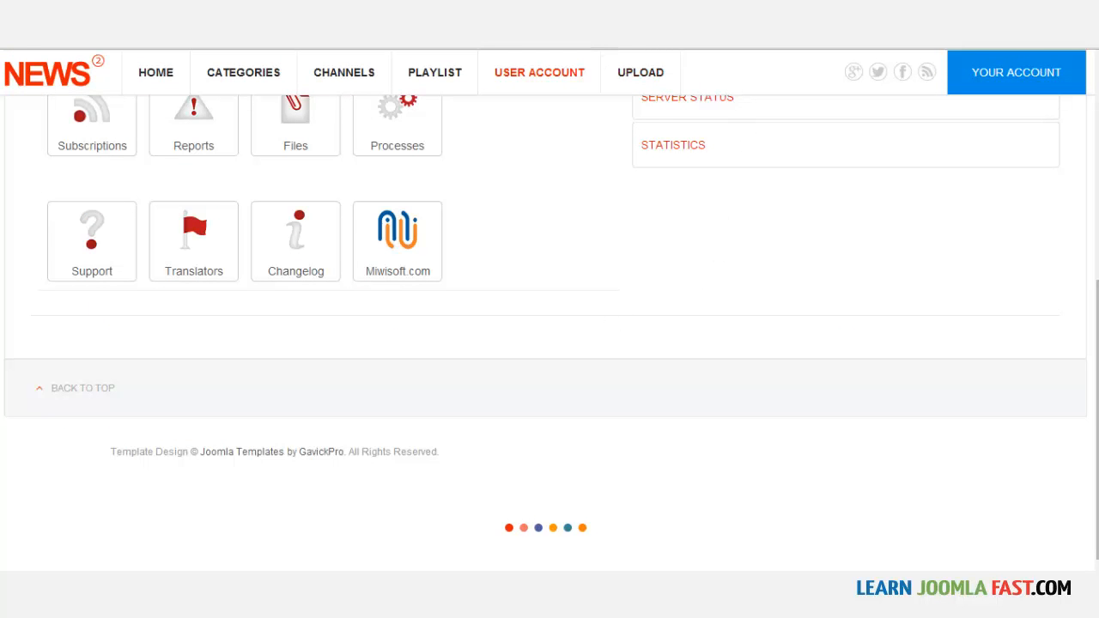
scroll(598, 329, "up", 5)
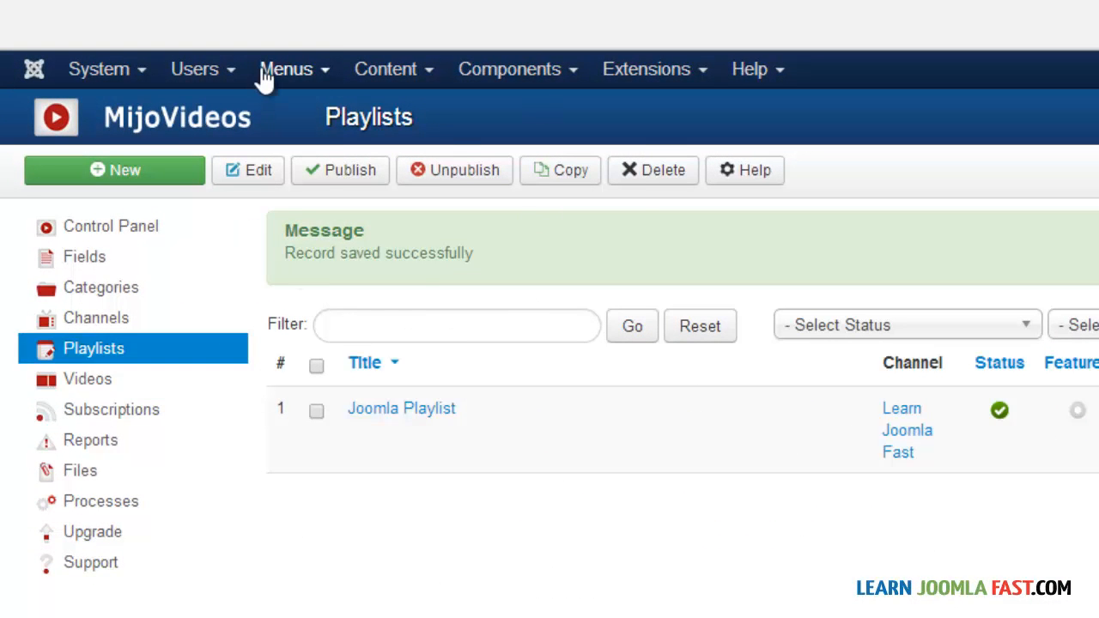
Step: Create a new menu item in the Main Menu and title it All Videos
left_click(266, 76)
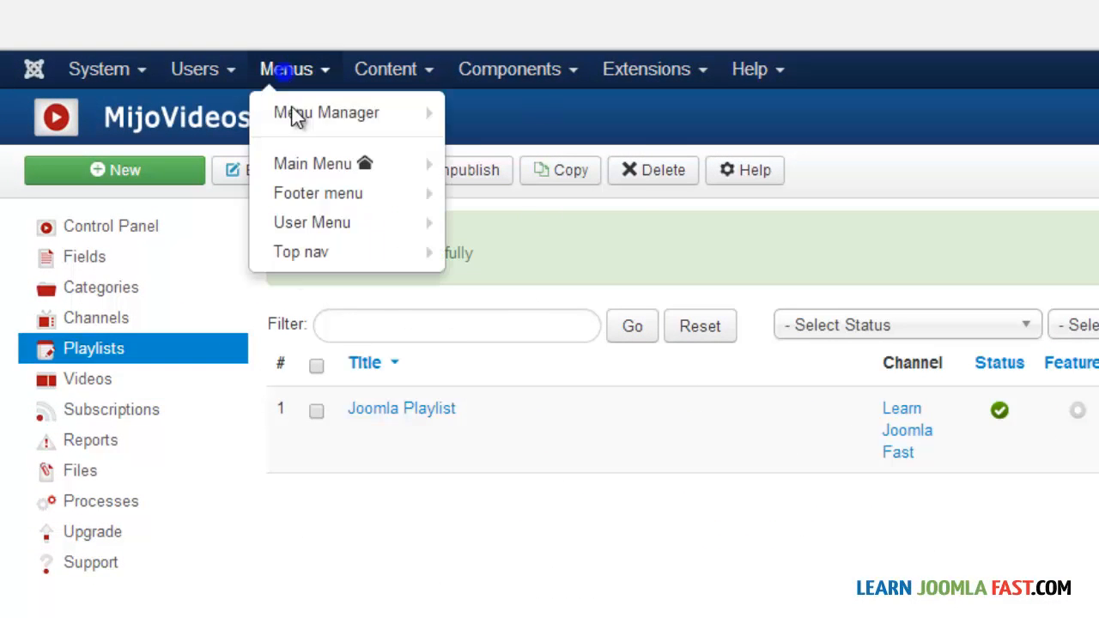
mouse_move(346, 171)
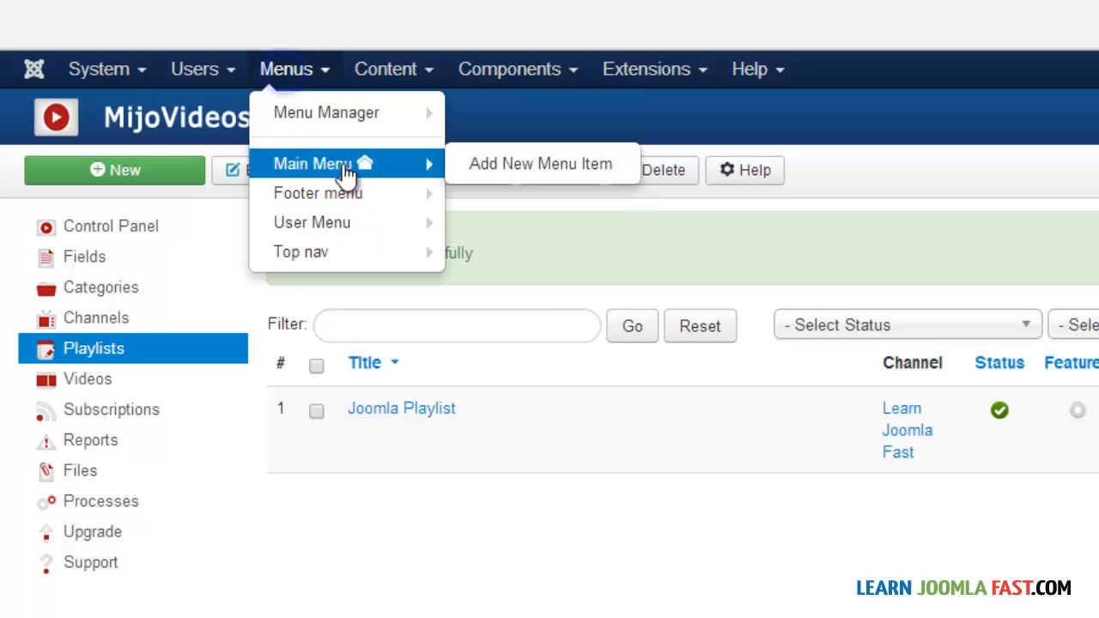
left_click(520, 163)
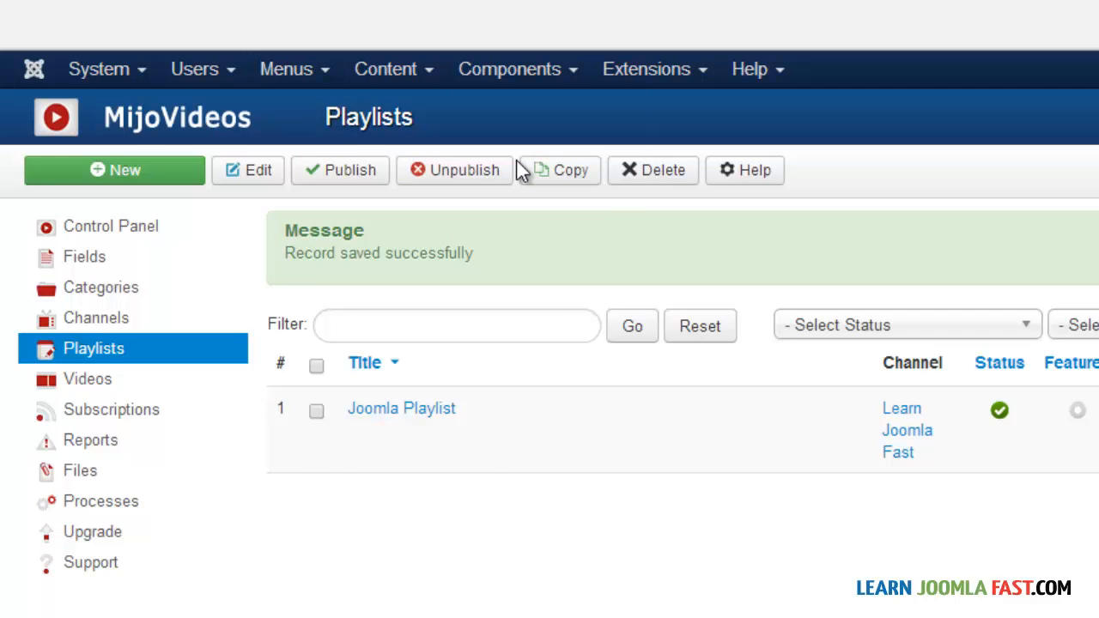
left_click(413, 243)
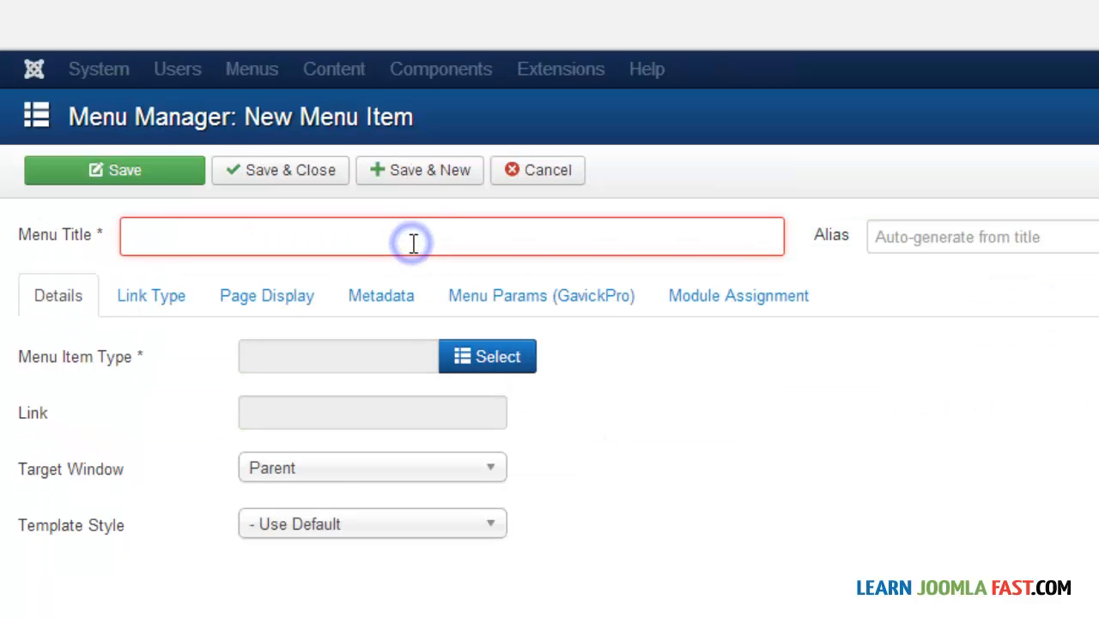
type("All Vi")
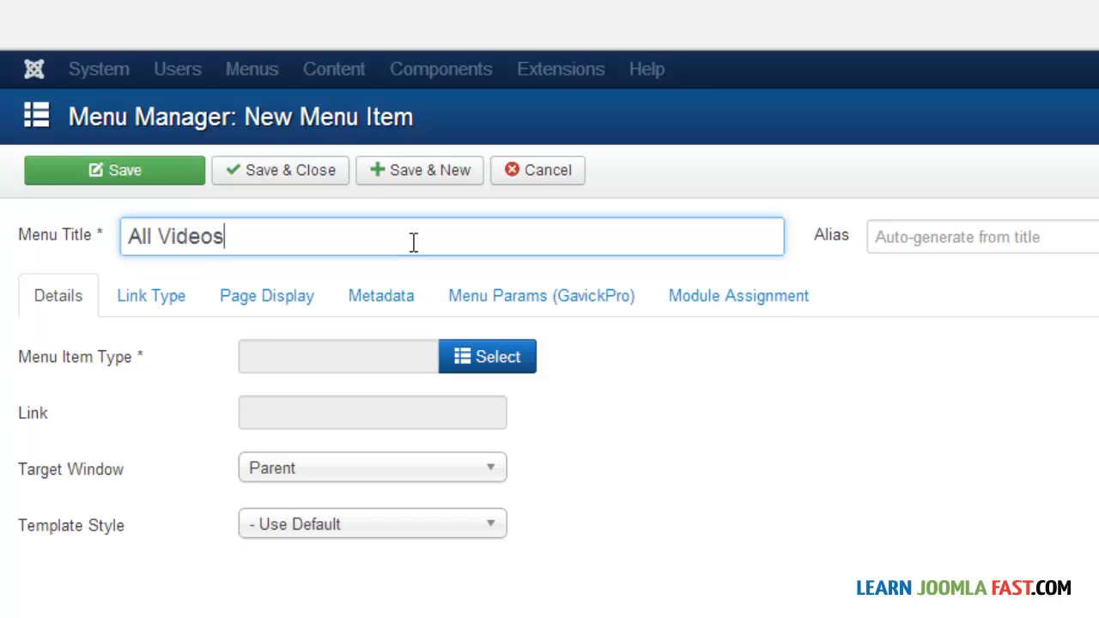
type("deos")
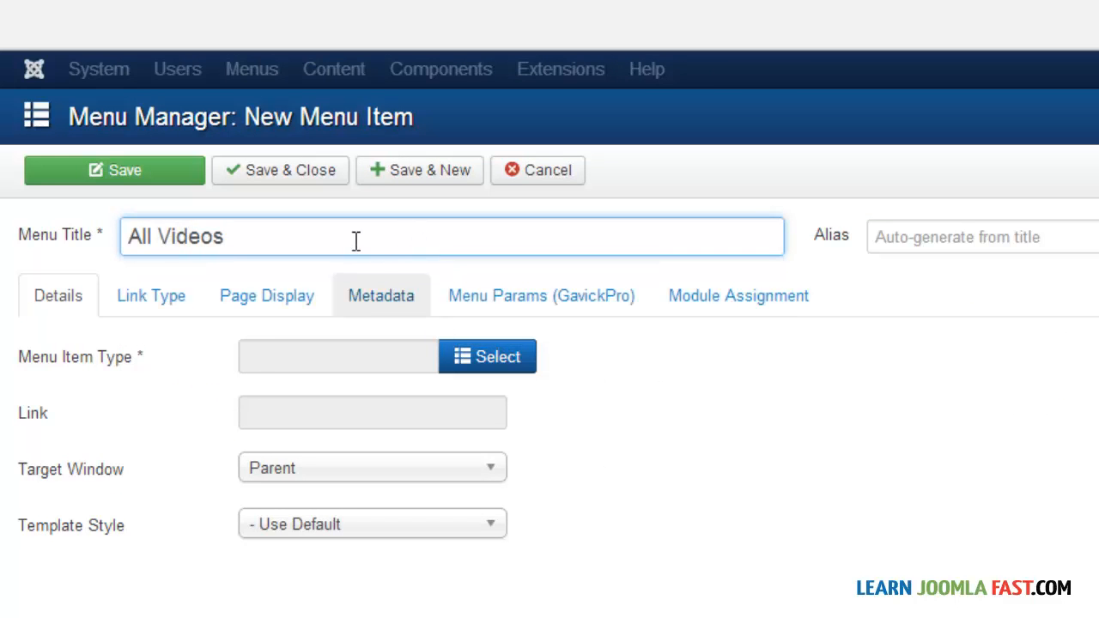
left_click(349, 236)
left_click_drag(335, 241, 2, 245)
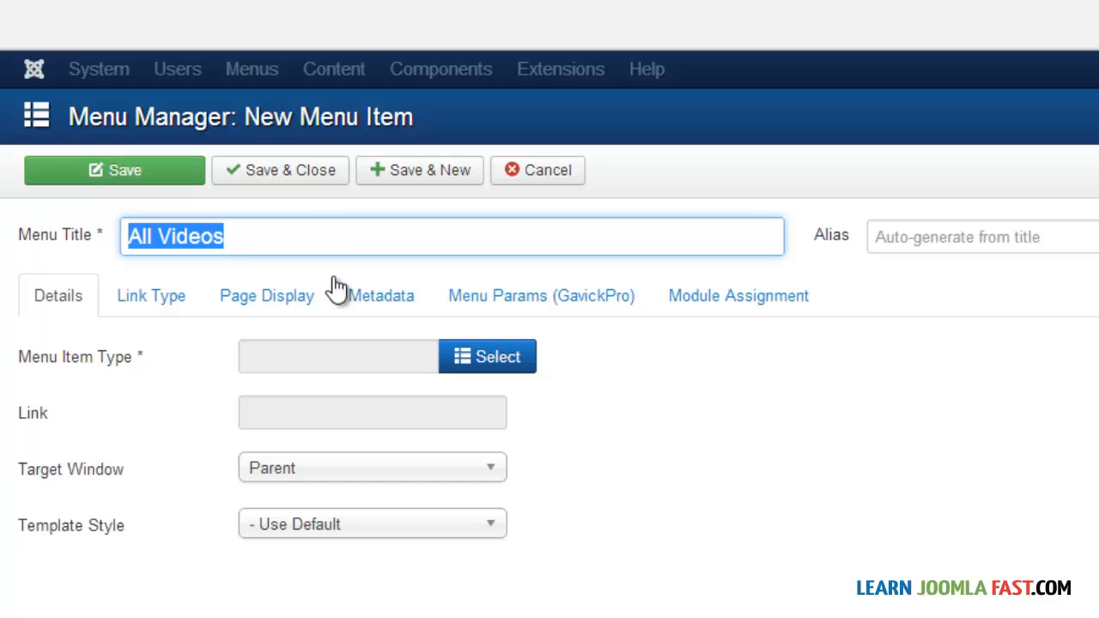
Step: Set the new menu item's type to the MijoVideos Latest Videos view
left_click(472, 357)
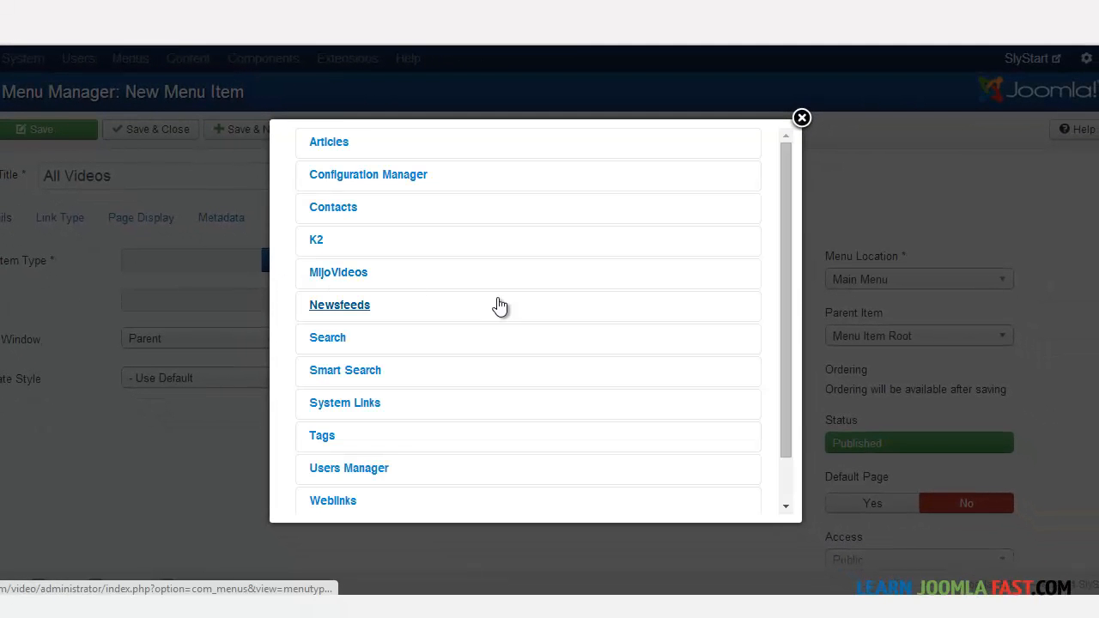
left_click(338, 272)
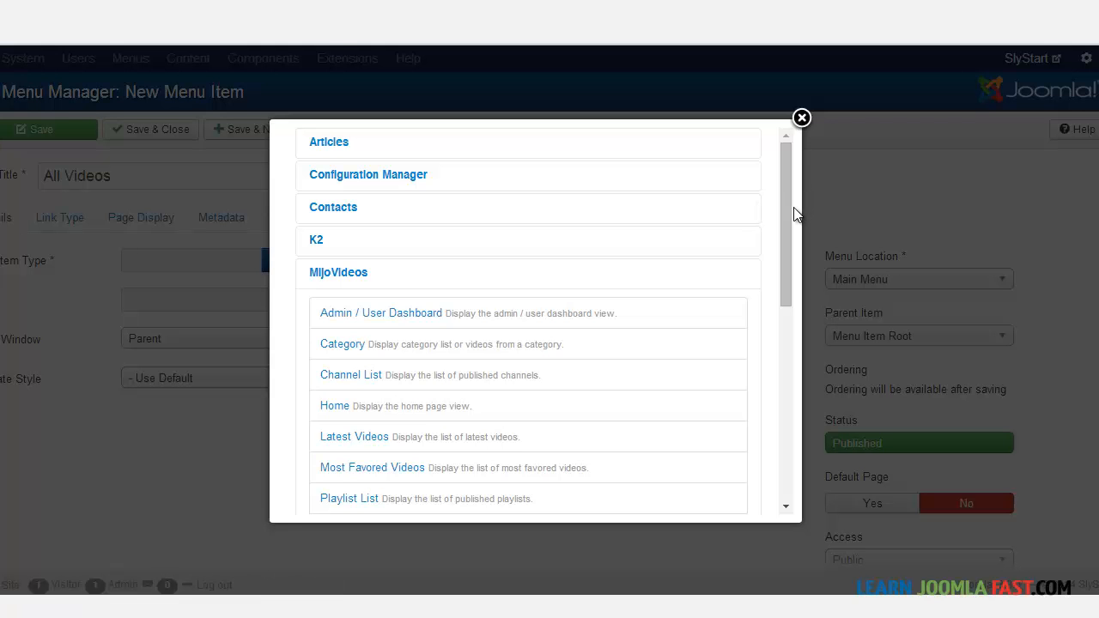
left_click_drag(788, 200, 773, 254)
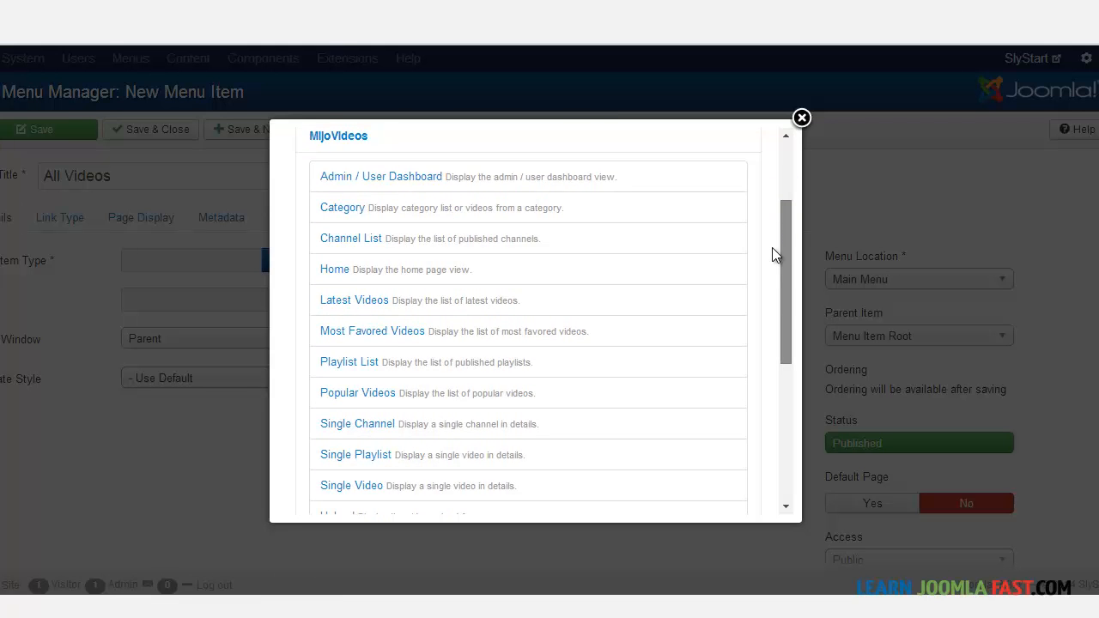
left_click(367, 299)
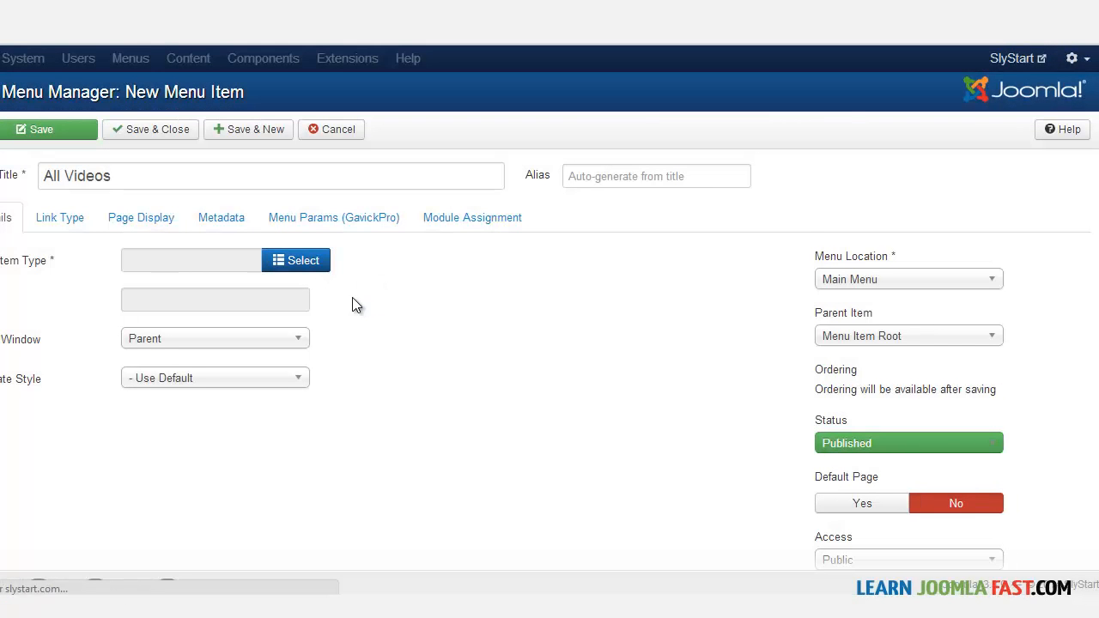
Step: Change the new menu item's title to Latest and save it
double_click(51, 176)
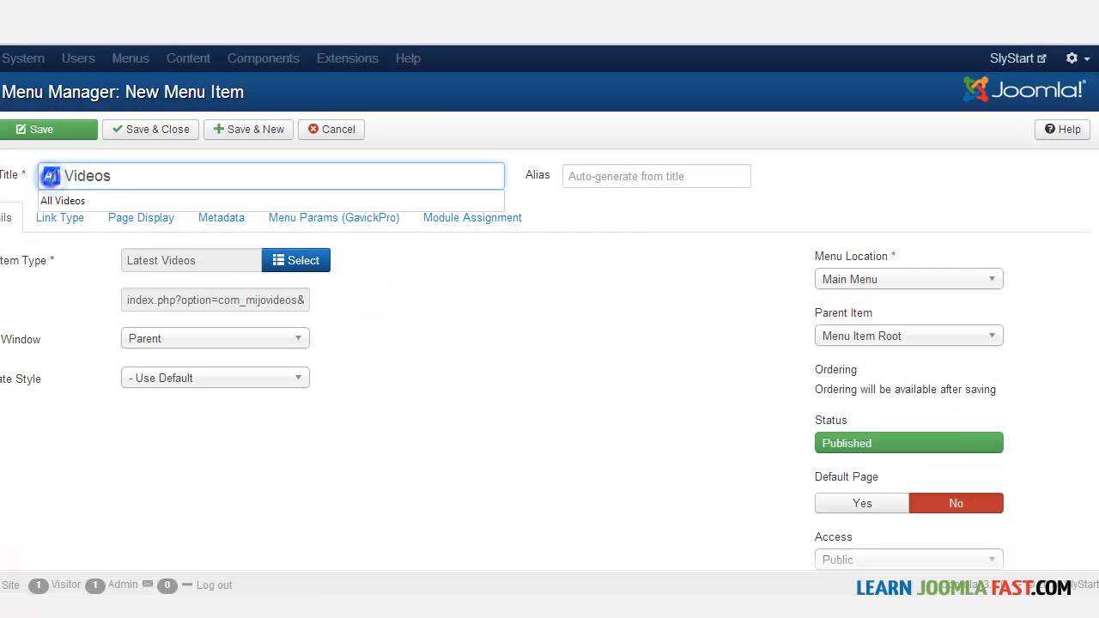
type("Latest")
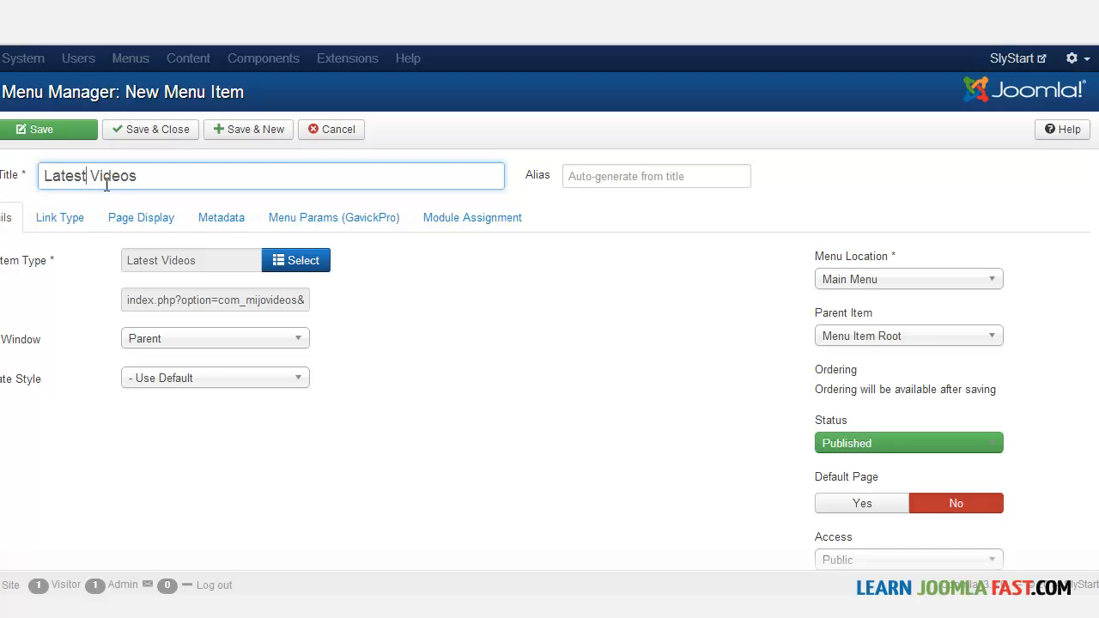
double_click(112, 178)
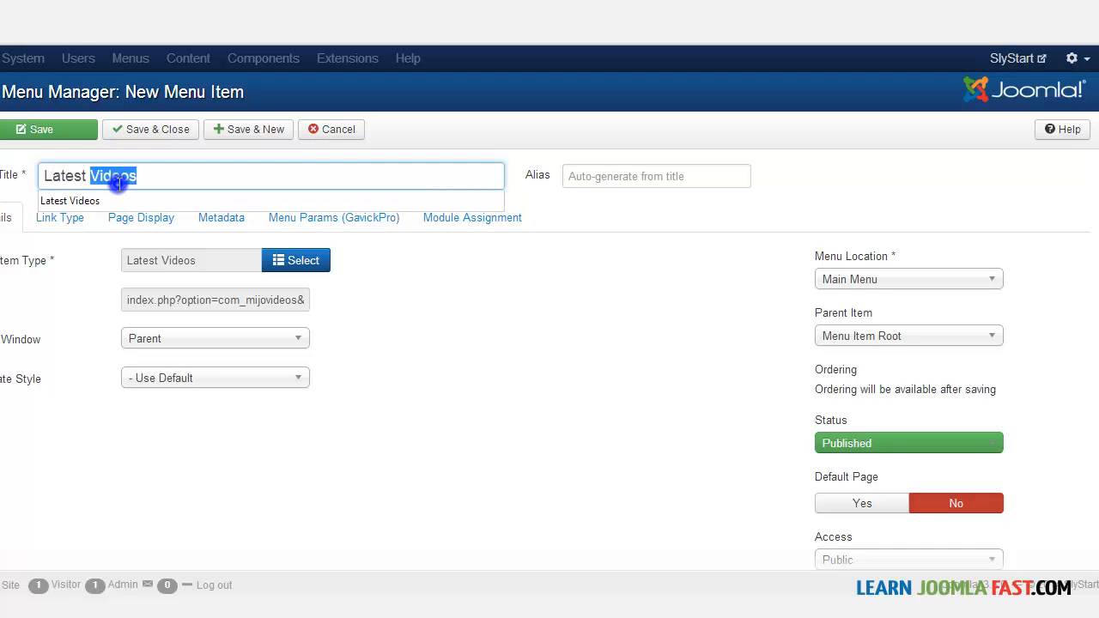
key("BackSpace")
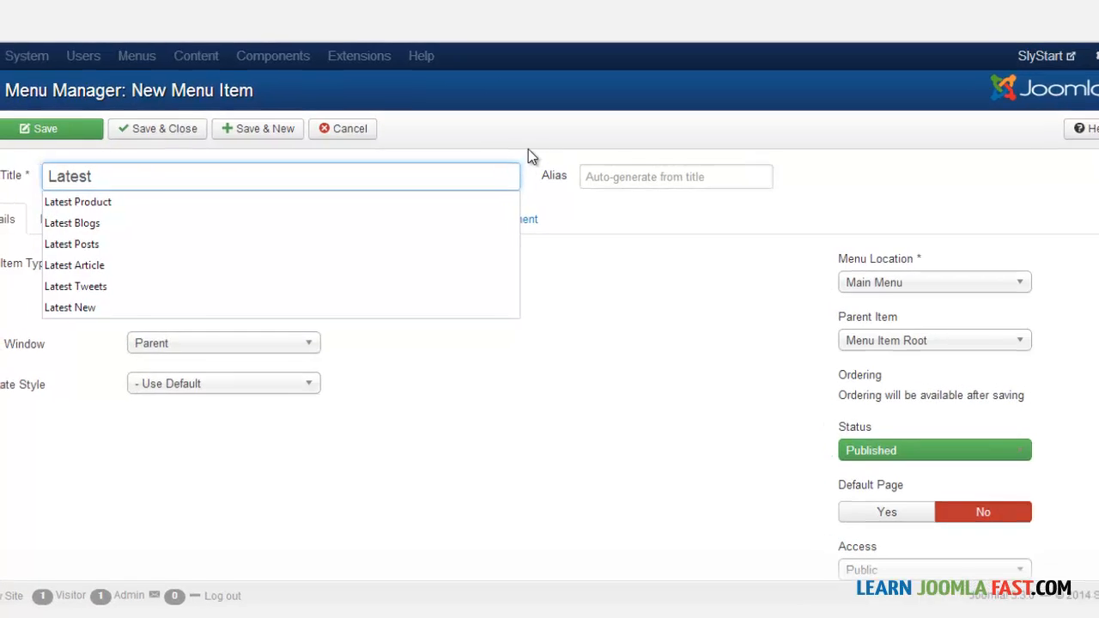
left_click(521, 130)
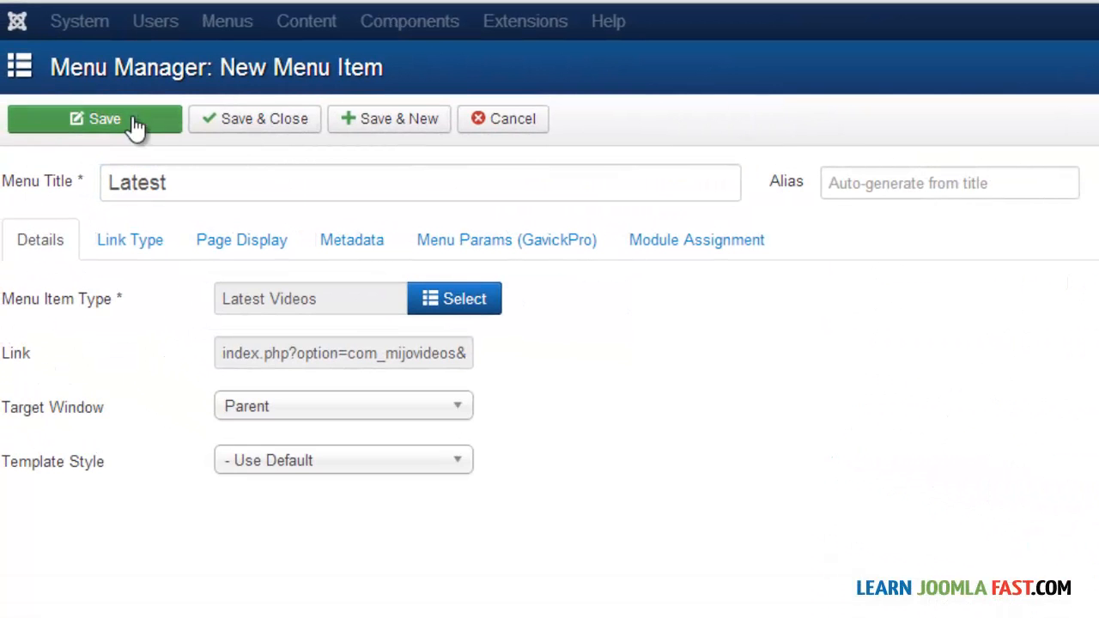
left_click(133, 121)
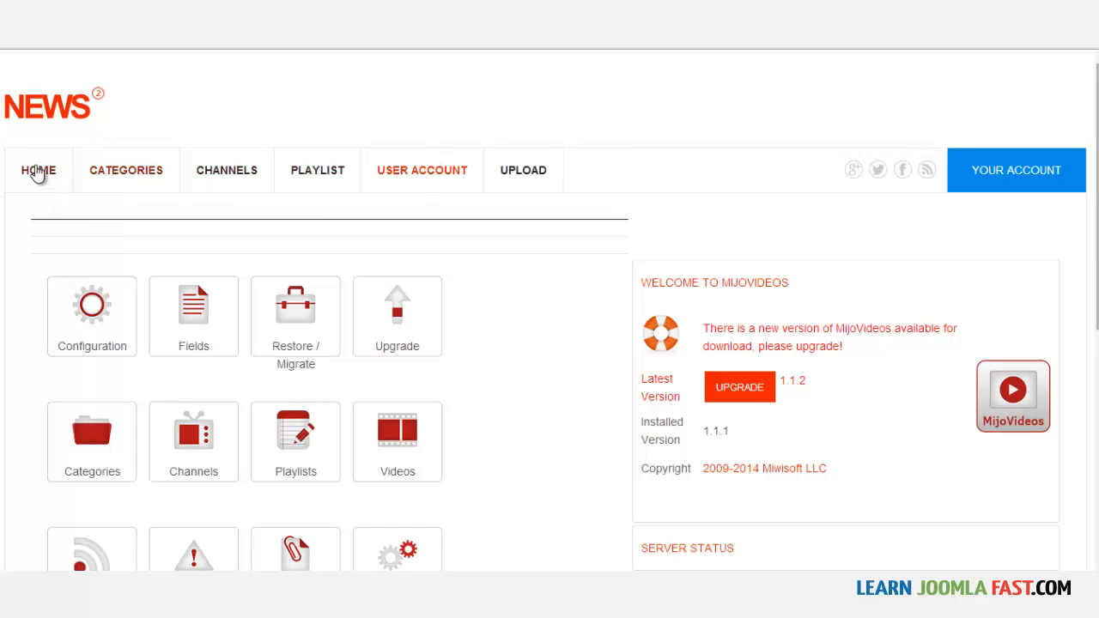
Step: Check the site's Playlist page and the page behind the new Latest menu item
left_click(273, 143)
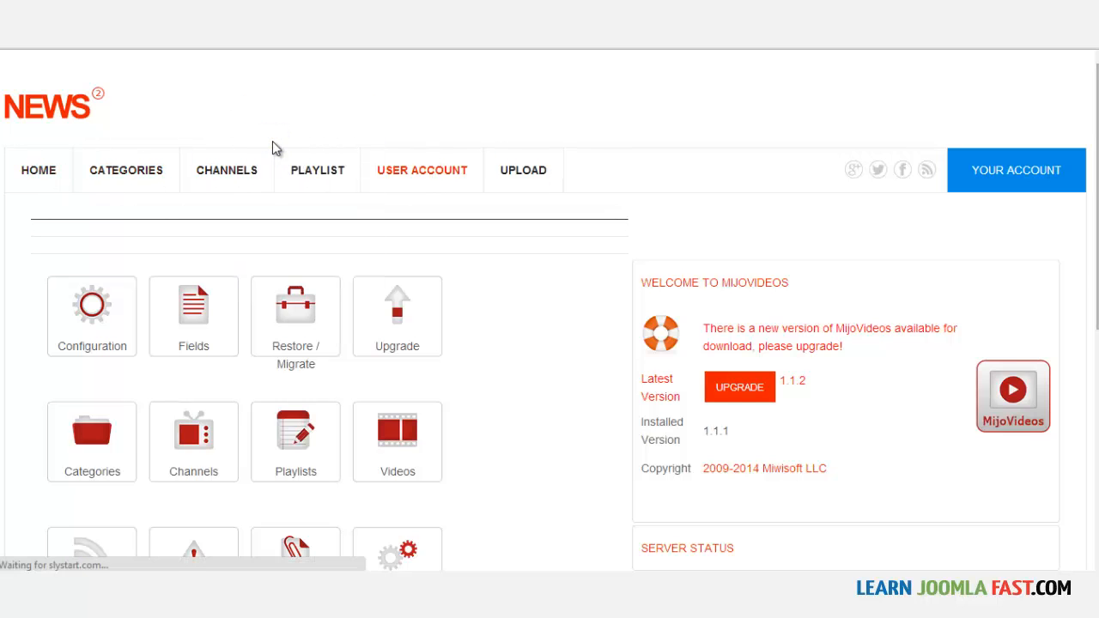
left_click(620, 174)
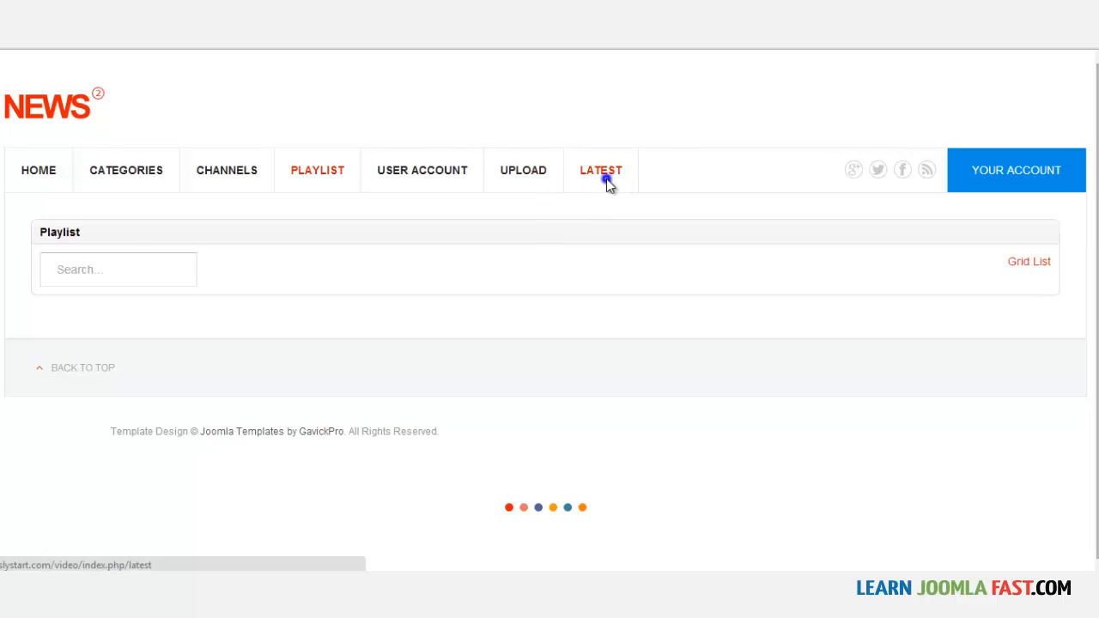
left_click(606, 180)
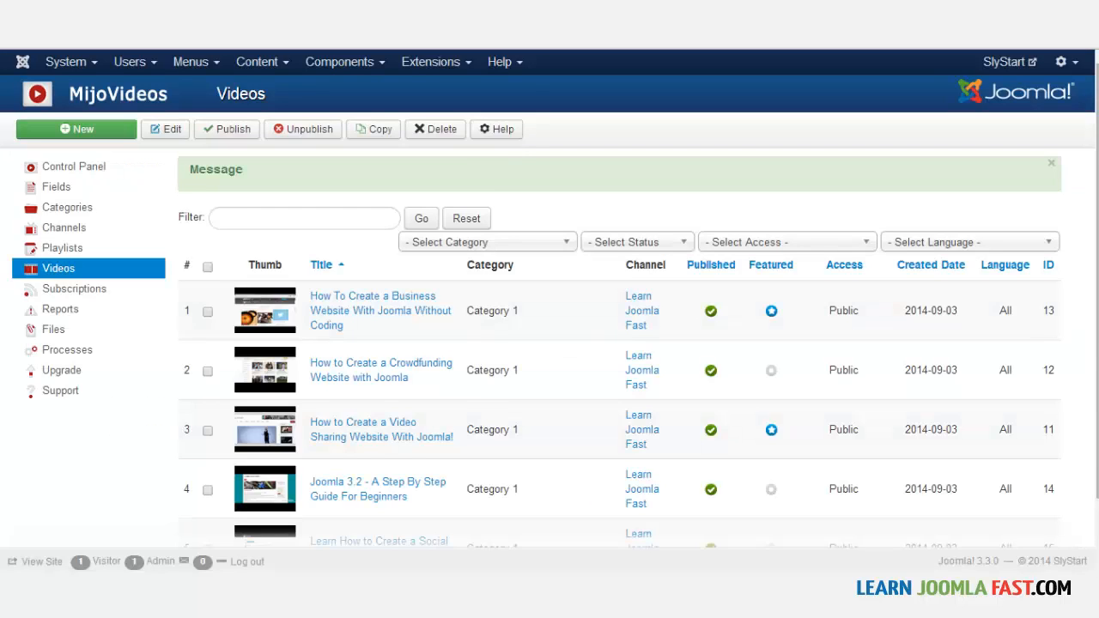
Step: Open the video How To Create a Business Website With Joomla Without Coding for editing and show its publishing settings
scroll(519, 397, "down", 2)
scroll(744, 442, "up", 2)
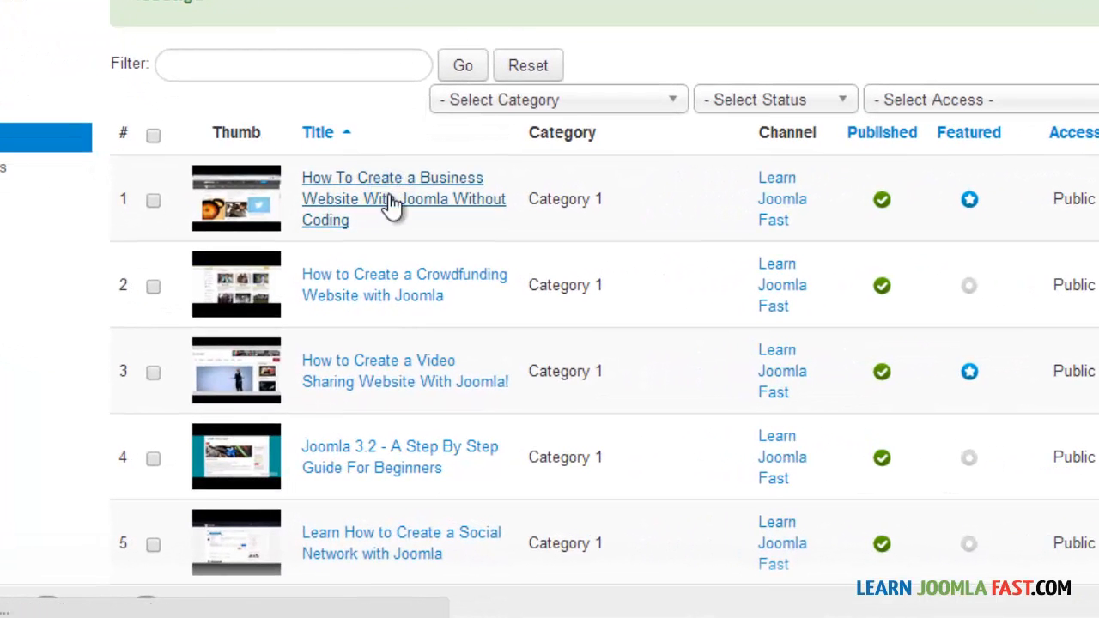
left_click(391, 197)
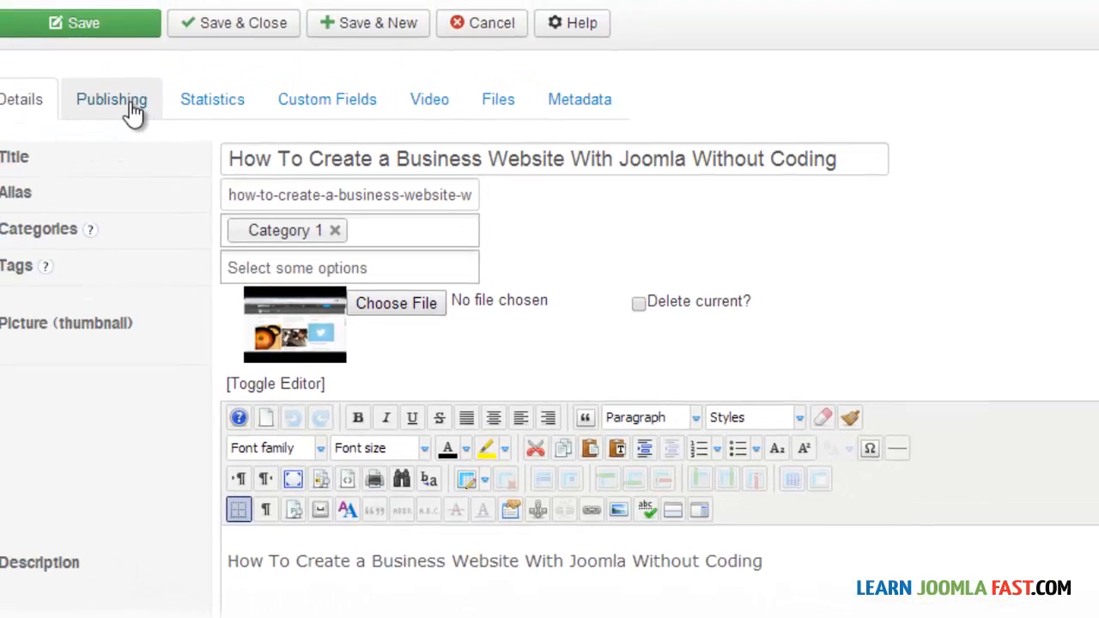
left_click(27, 65)
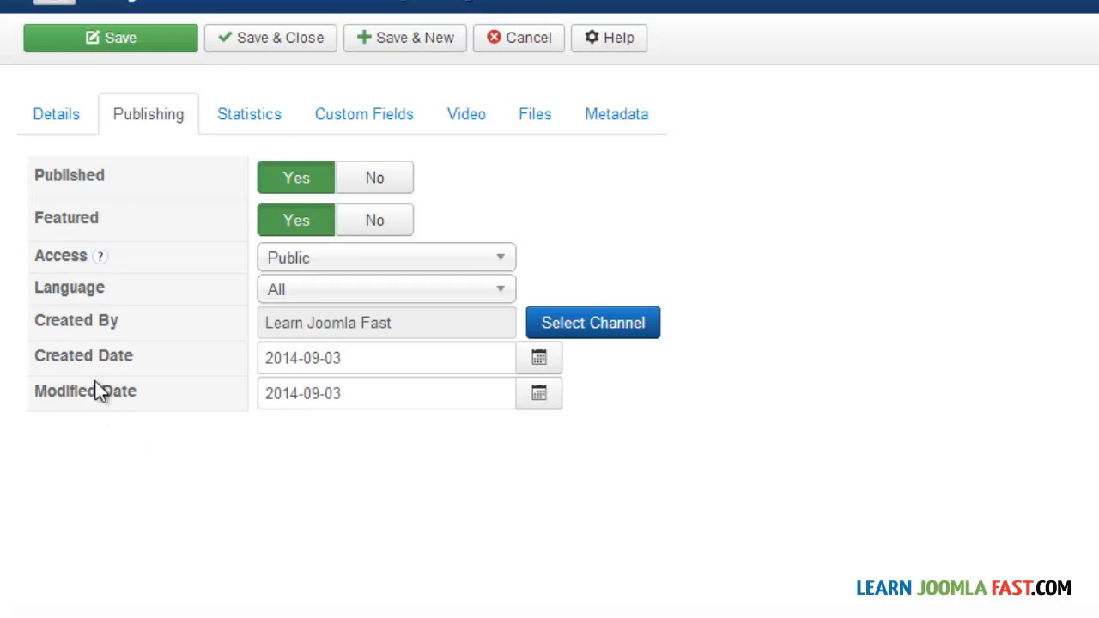
Step: Set the business website video's created date to 2014-09-02, then save and close it
left_click_drag(146, 356, 32, 360)
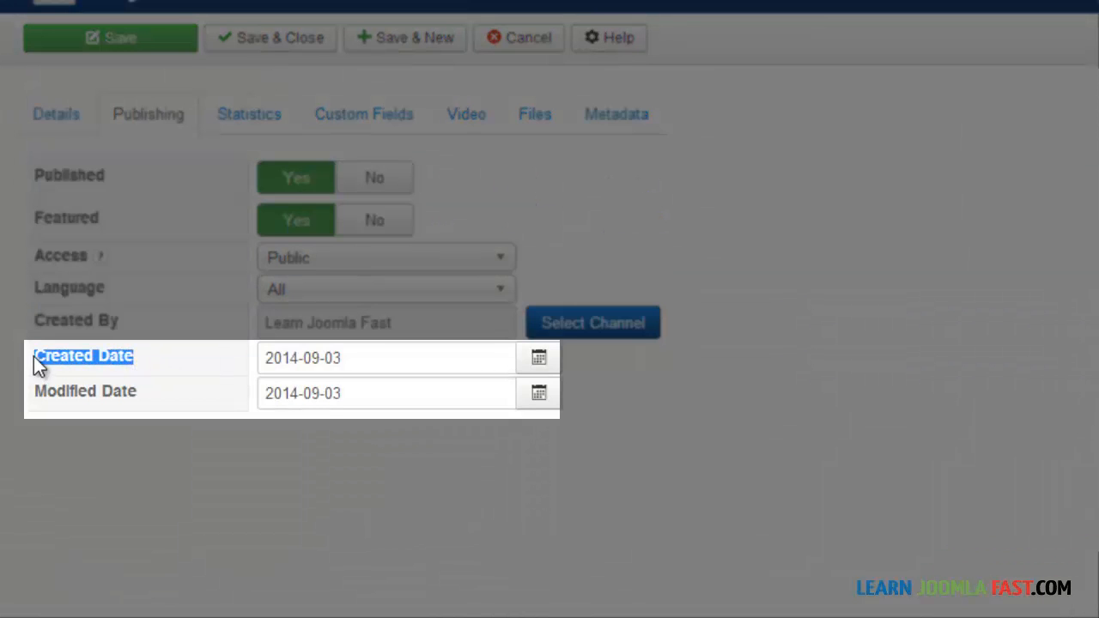
left_click(356, 361)
left_click_drag(341, 361, 298, 361)
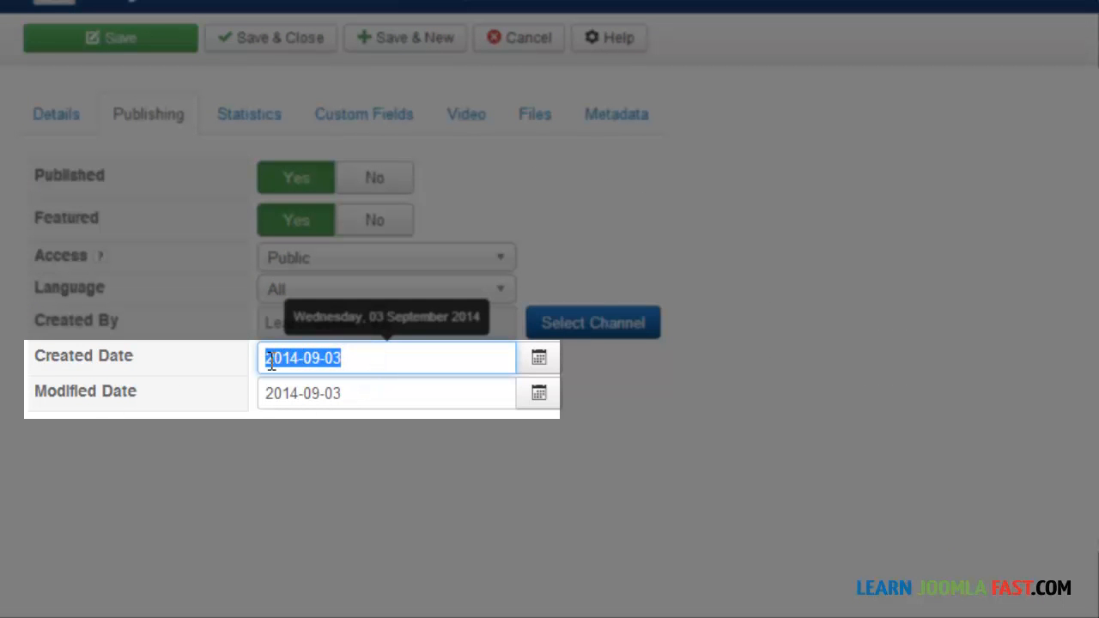
left_click(351, 364)
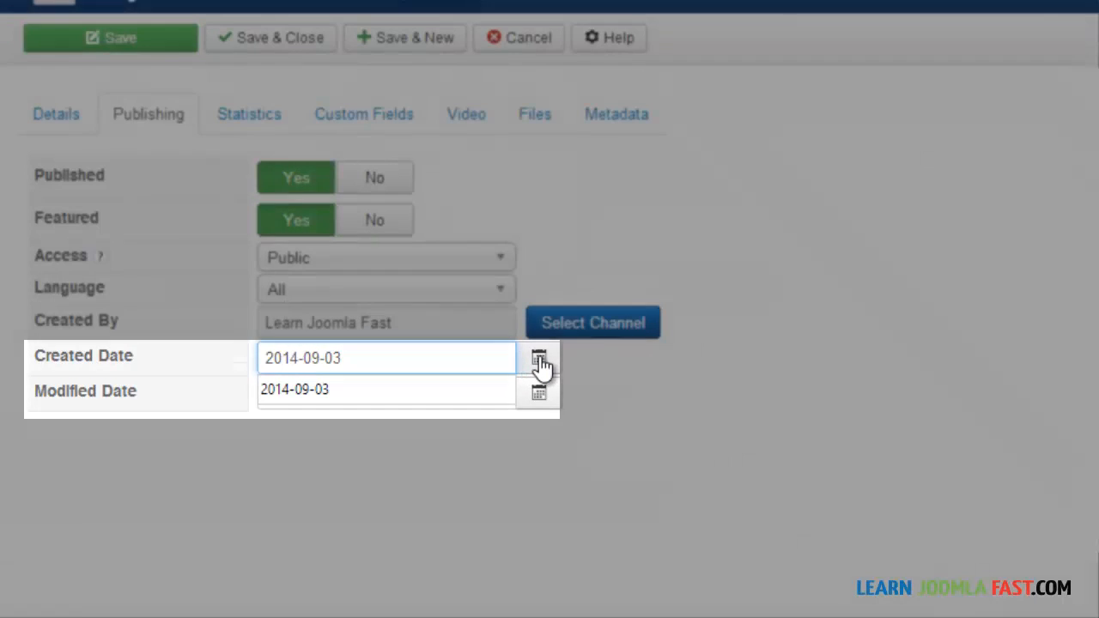
left_click(539, 359)
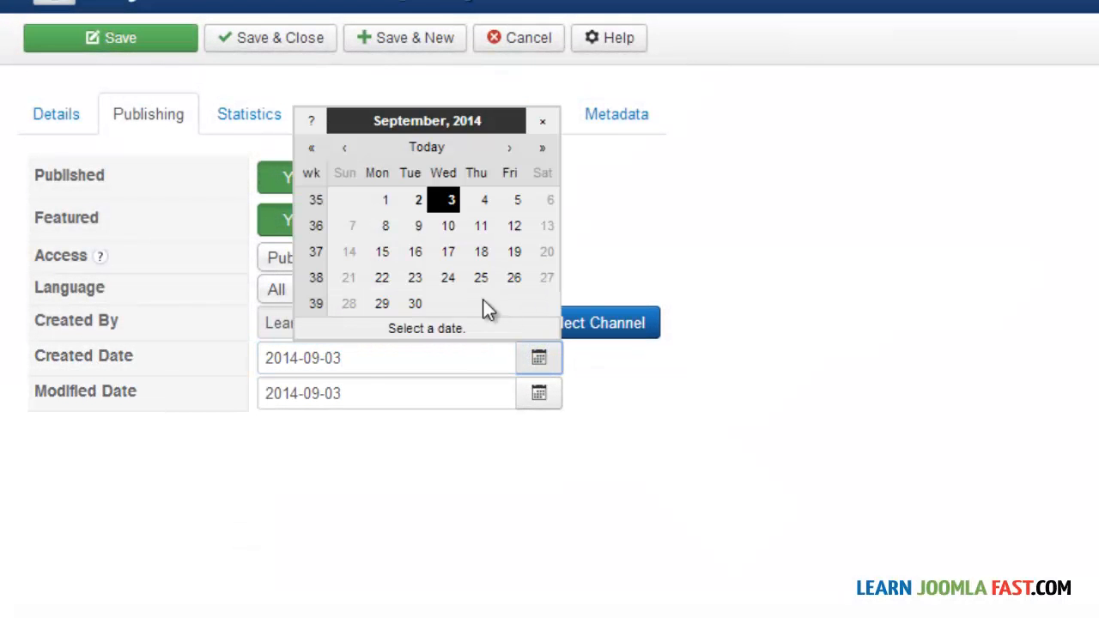
left_click(418, 199)
left_click(287, 35)
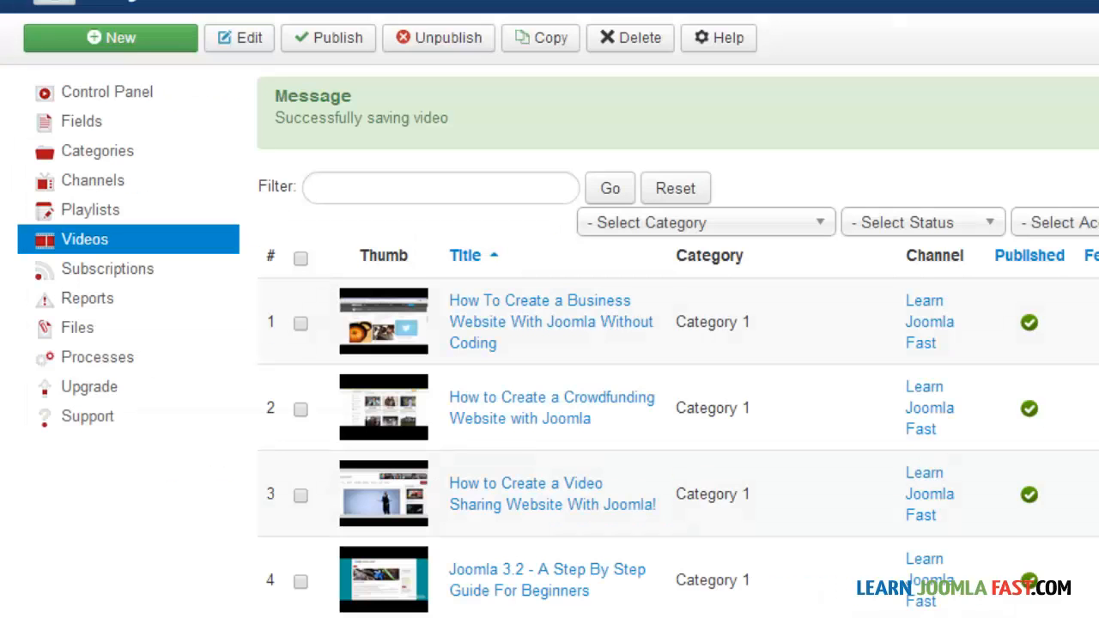
Step: Reload the site's Latest page and examine the listed videos and their creation dates
scroll(703, 434, "down", 3)
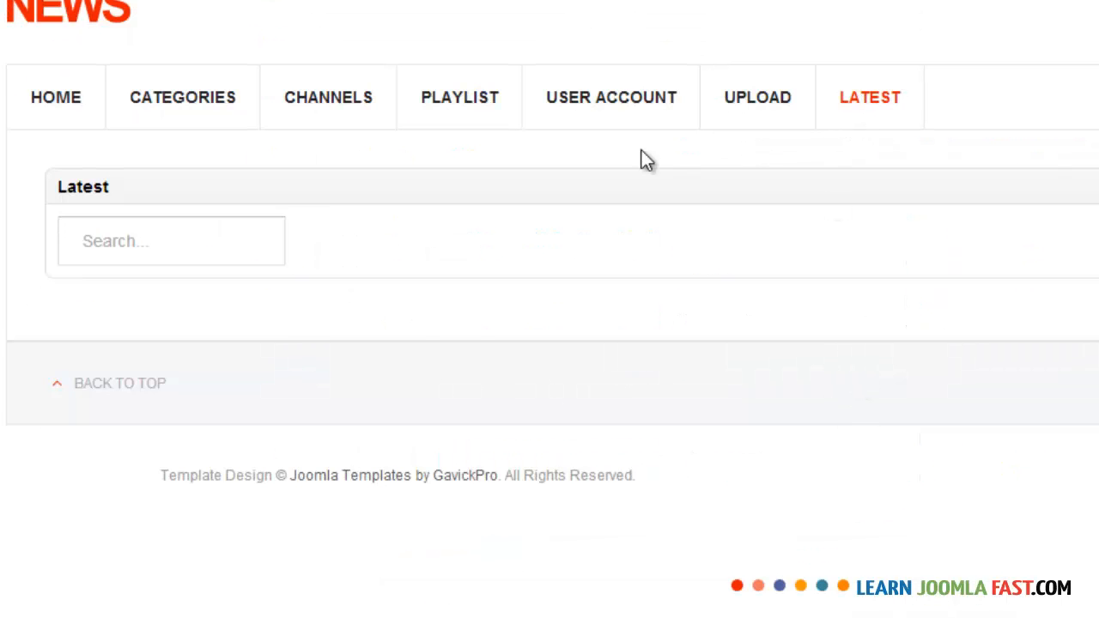
left_click(868, 105)
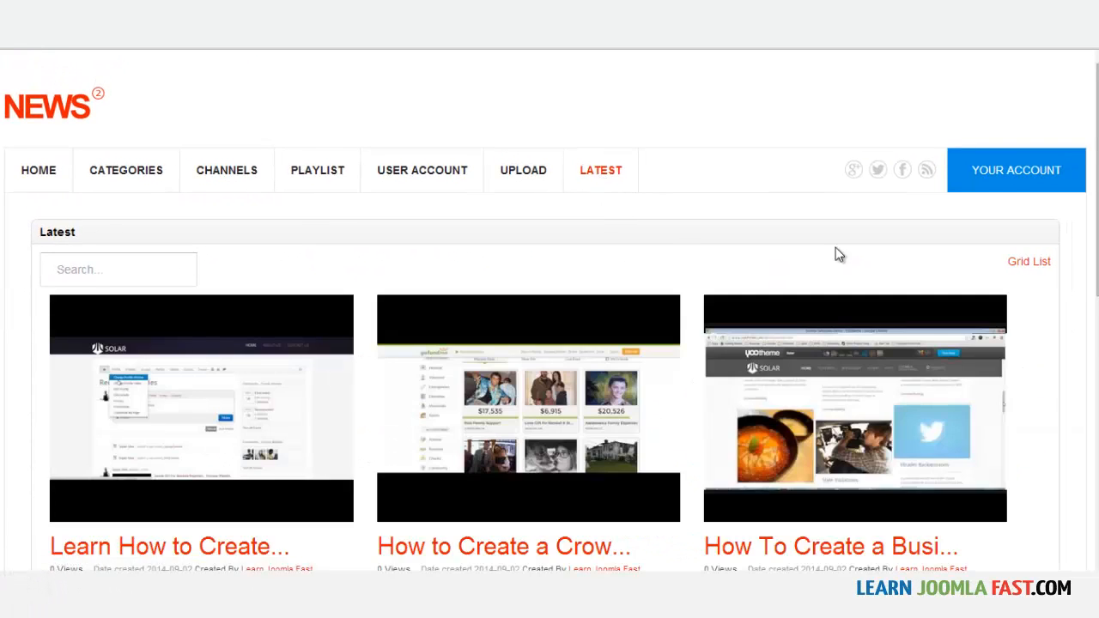
scroll(549, 335, "down", 6)
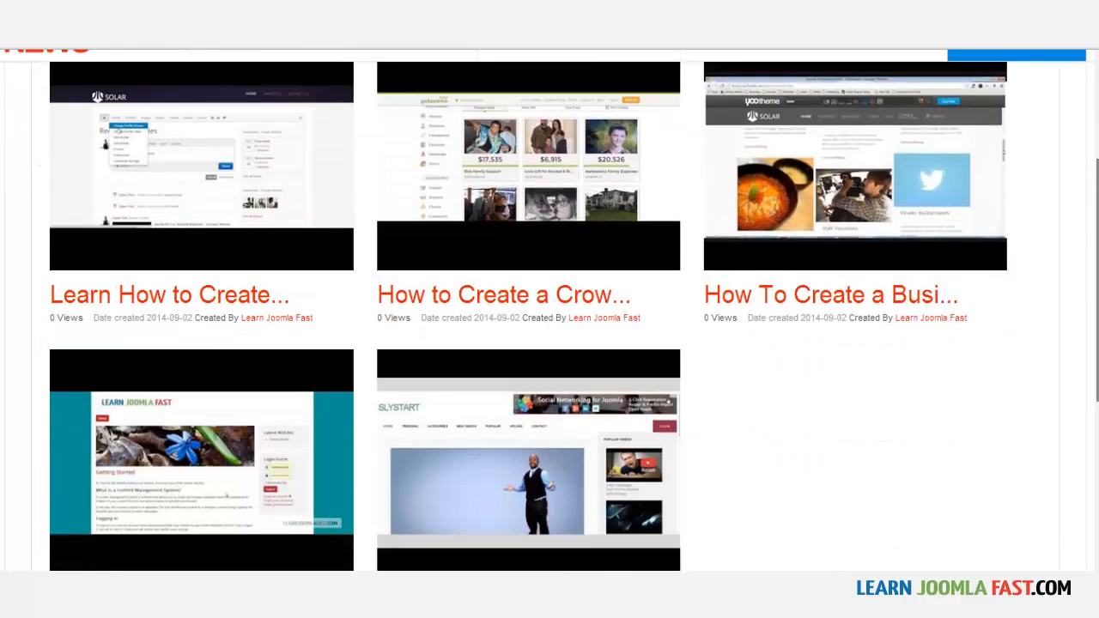
scroll(194, 277, "up", 4)
scroll(194, 277, "down", 2)
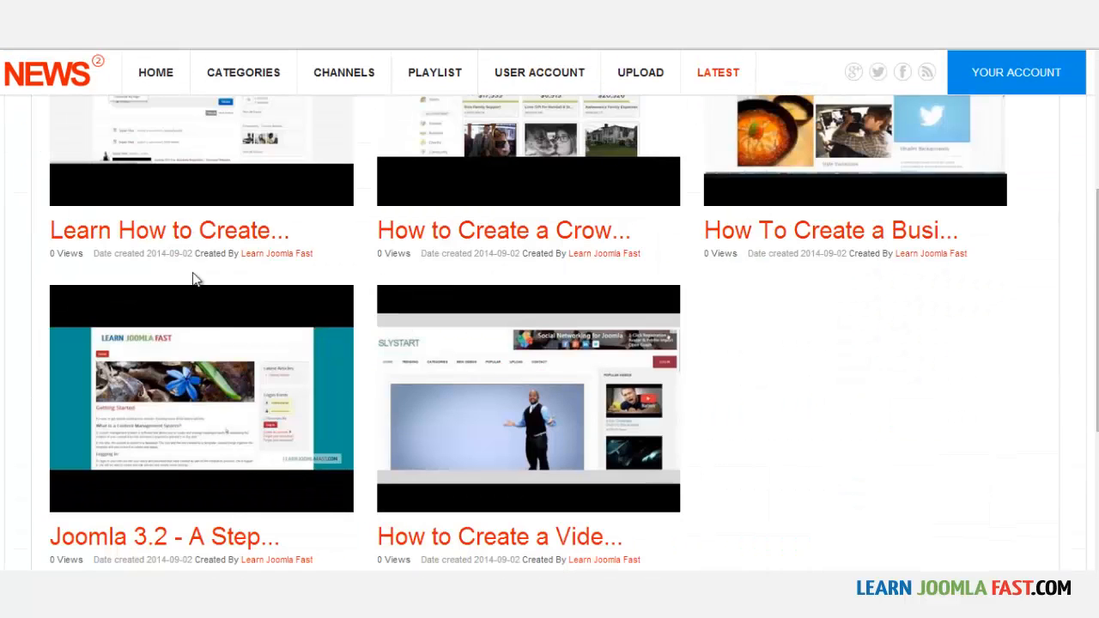
scroll(530, 348, "up", 2)
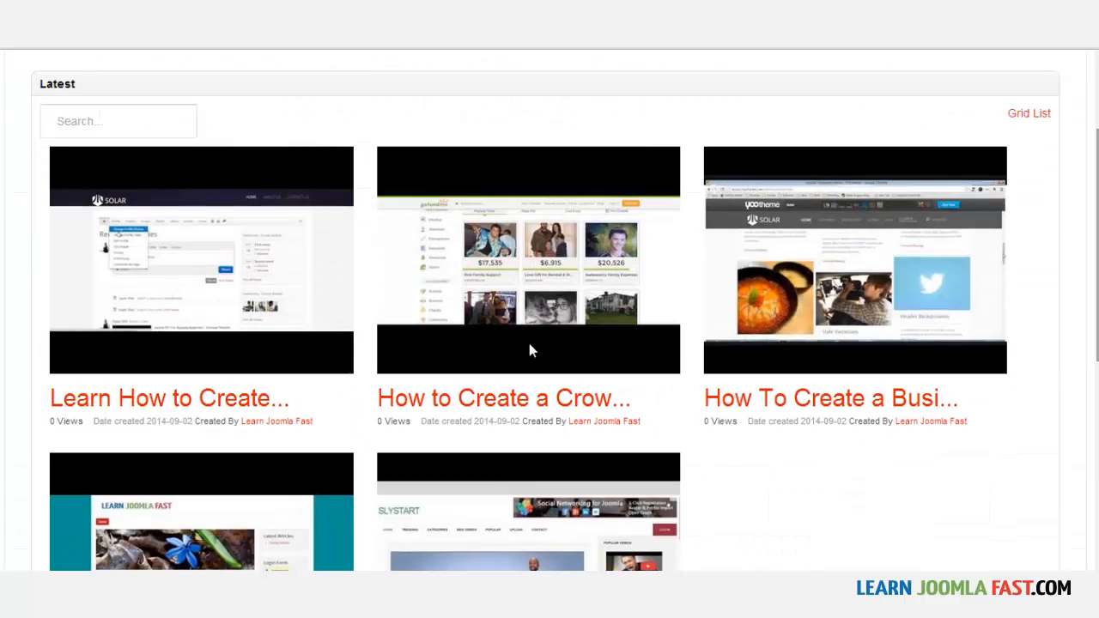
Step: Open the video Learn How to Create a Social Network with Joomla from the Latest page and check its player
left_click(216, 404)
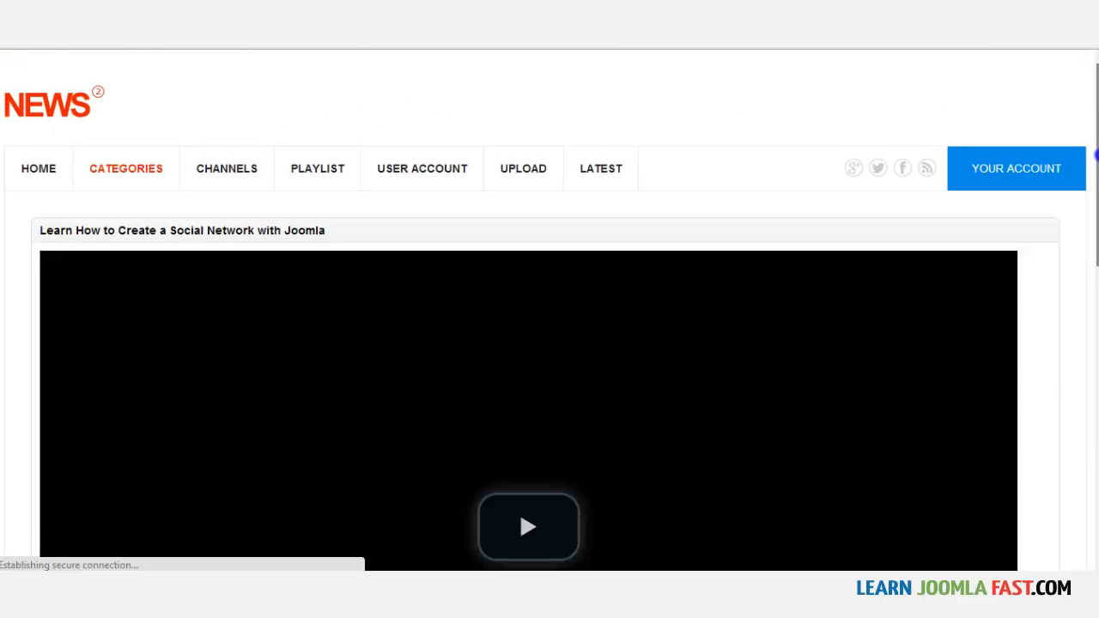
left_click_drag(1097, 156, 1094, 353)
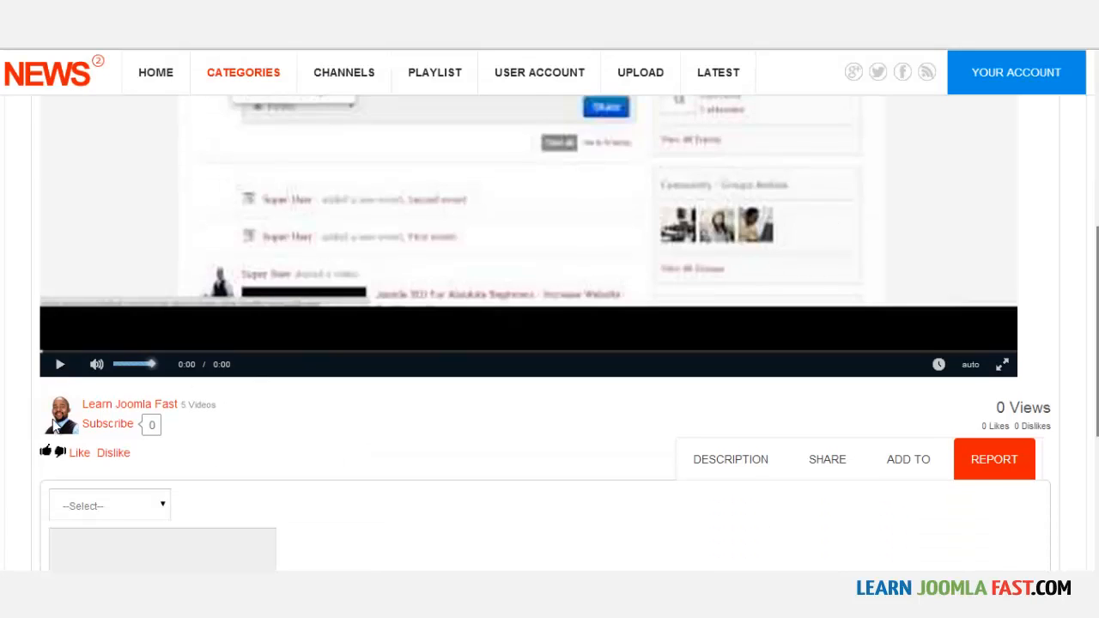
left_click(60, 368)
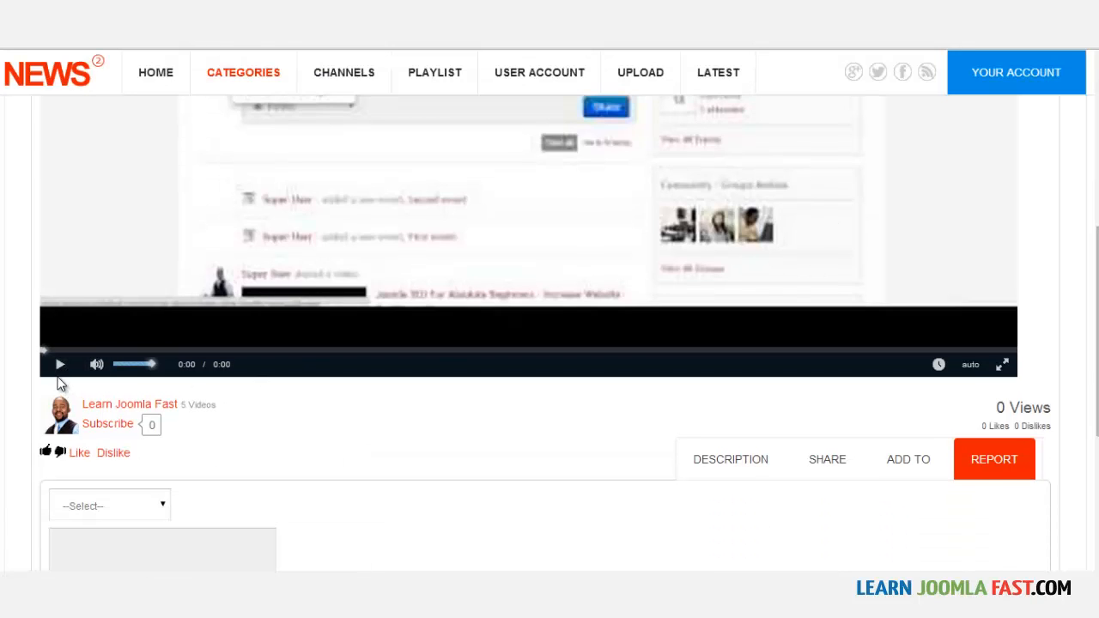
scroll(920, 135, "up", 4)
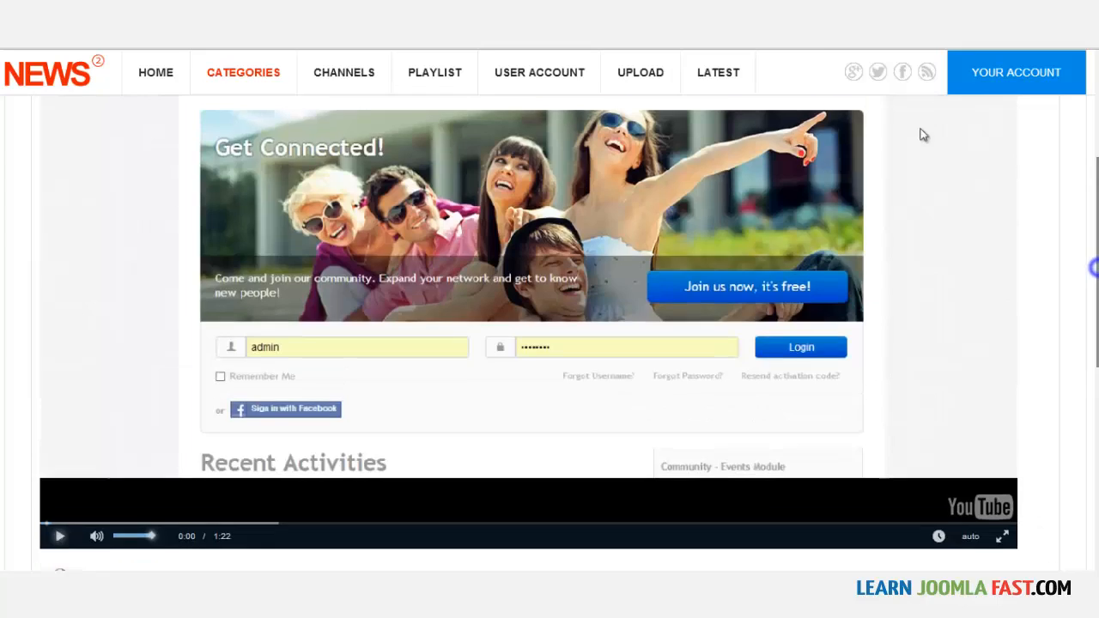
scroll(919, 290, "down", 6)
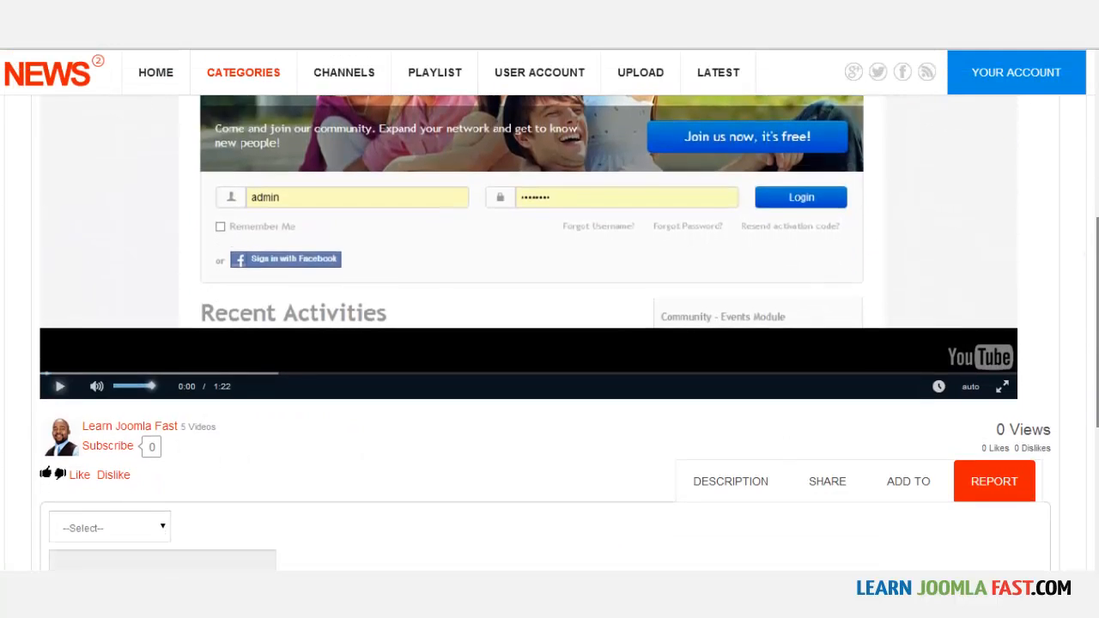
scroll(545, 331, "down", 1)
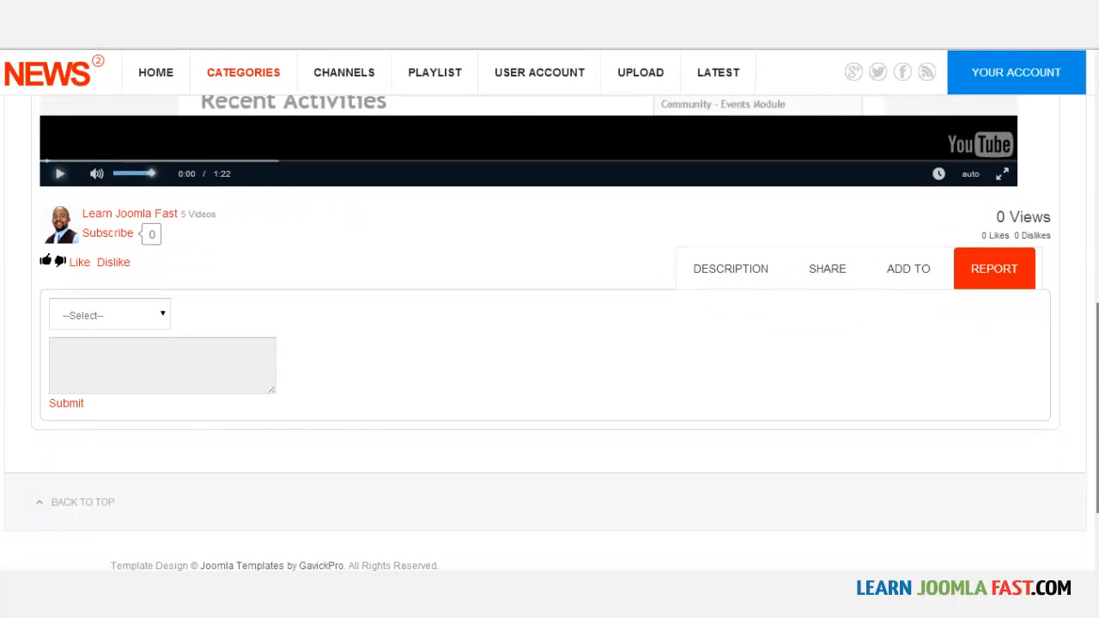
Step: Examine the video's Add To playlist options, Share embed code and Description
left_click(908, 273)
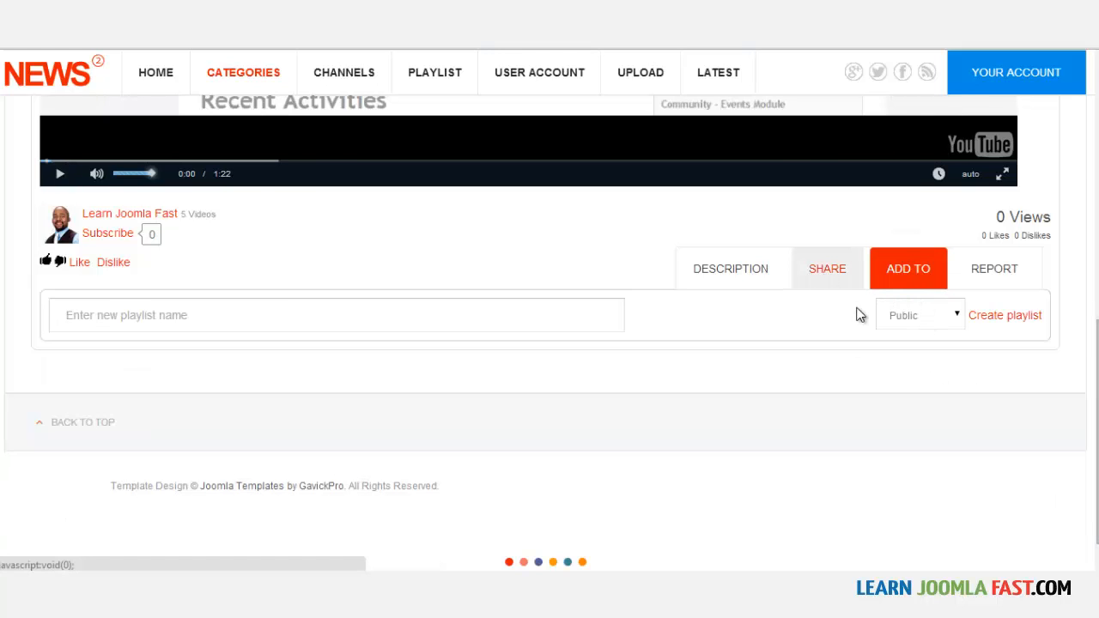
left_click(908, 319)
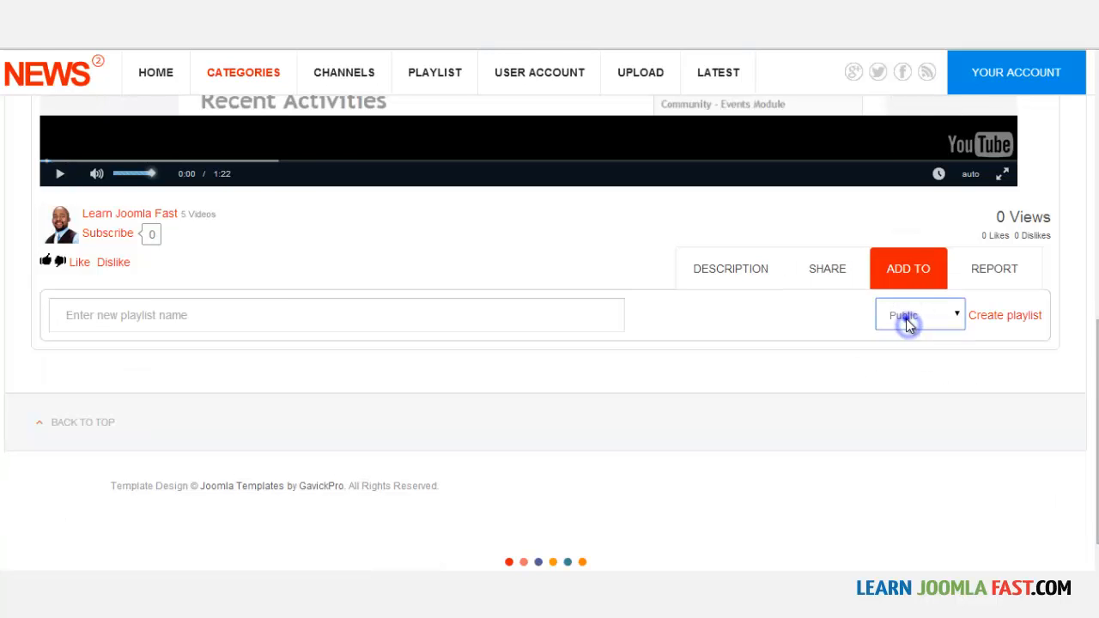
left_click(827, 271)
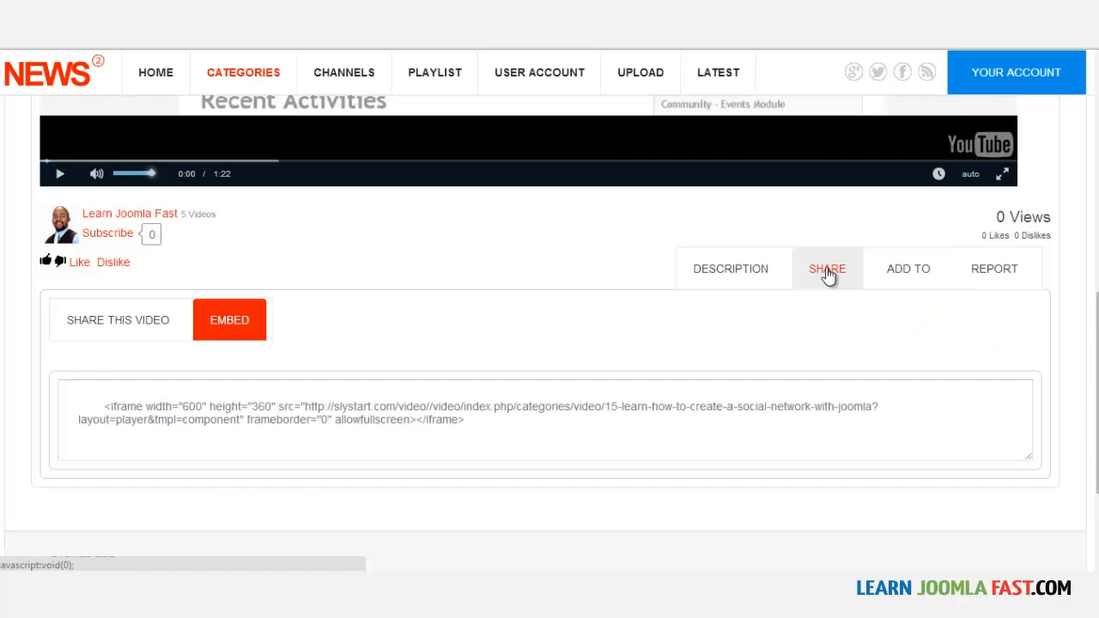
left_click(724, 272)
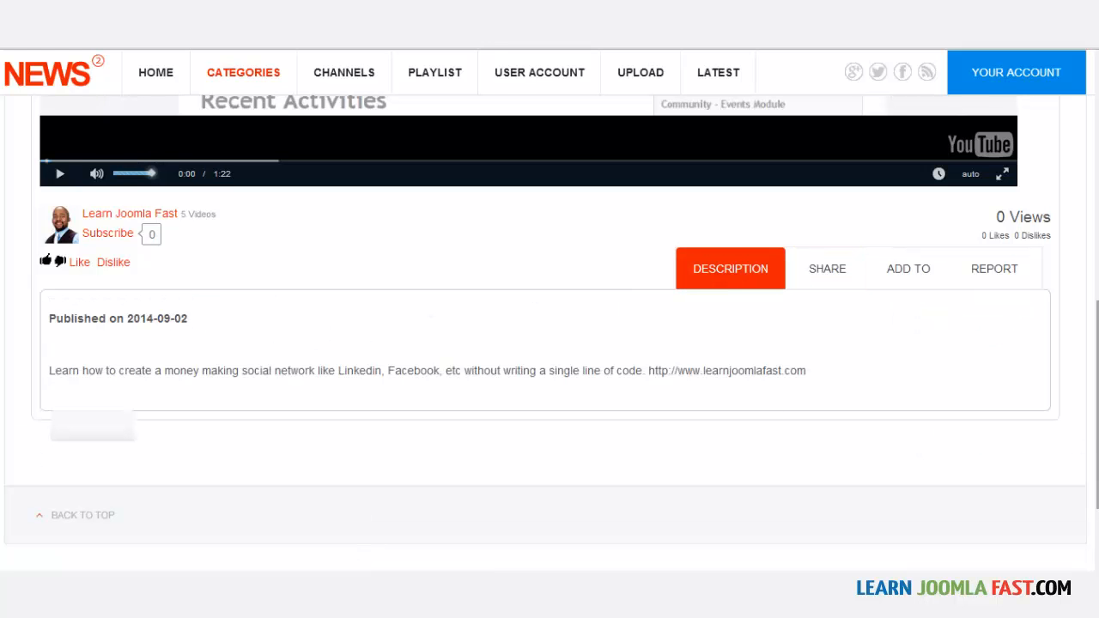
Step: Show the video's Report form and inspect its selection list
scroll(923, 415, "up", 10)
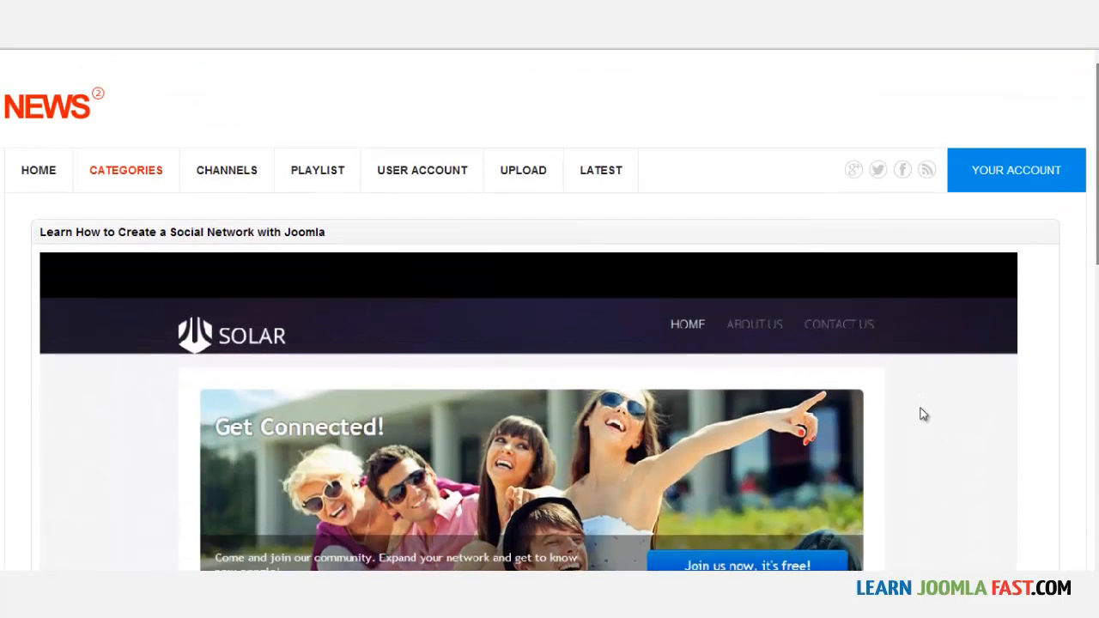
scroll(923, 415, "down", 8)
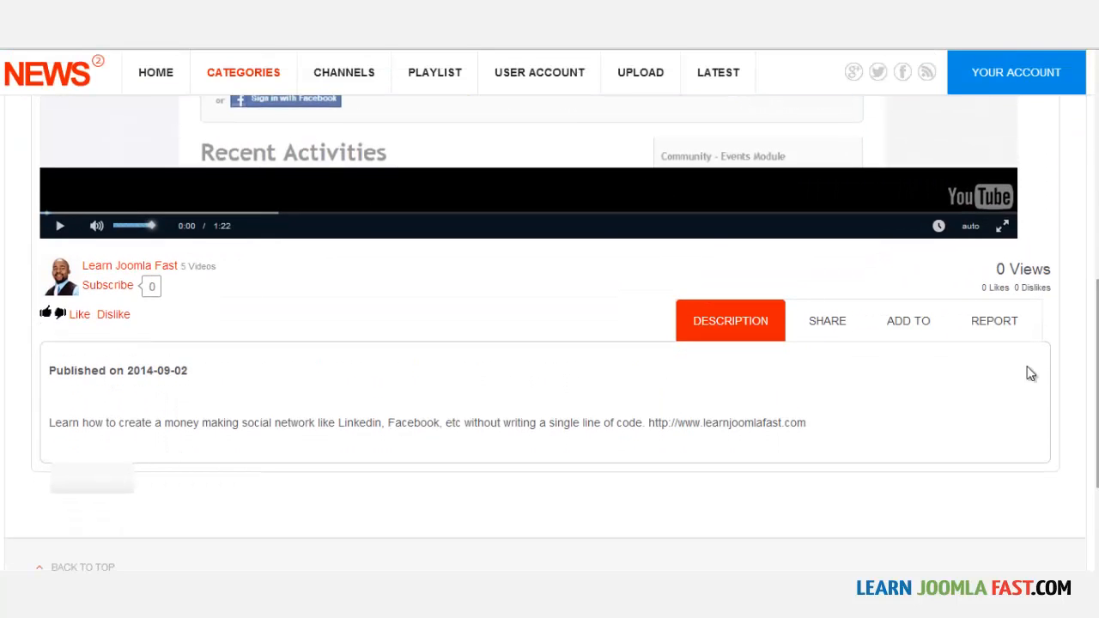
left_click(979, 328)
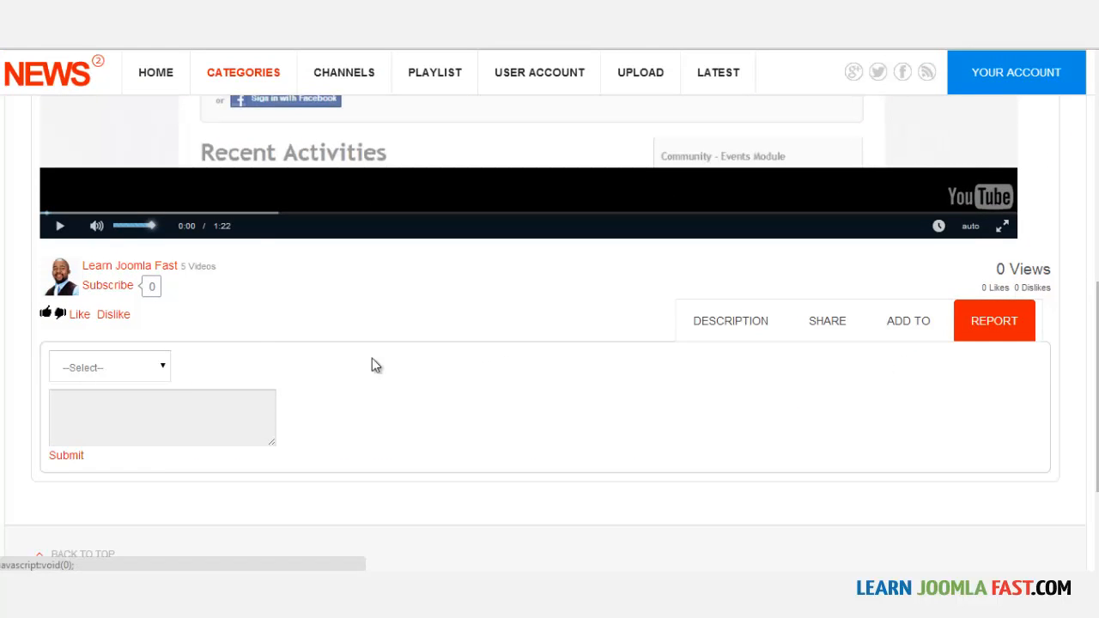
left_click(140, 367)
left_click(140, 365)
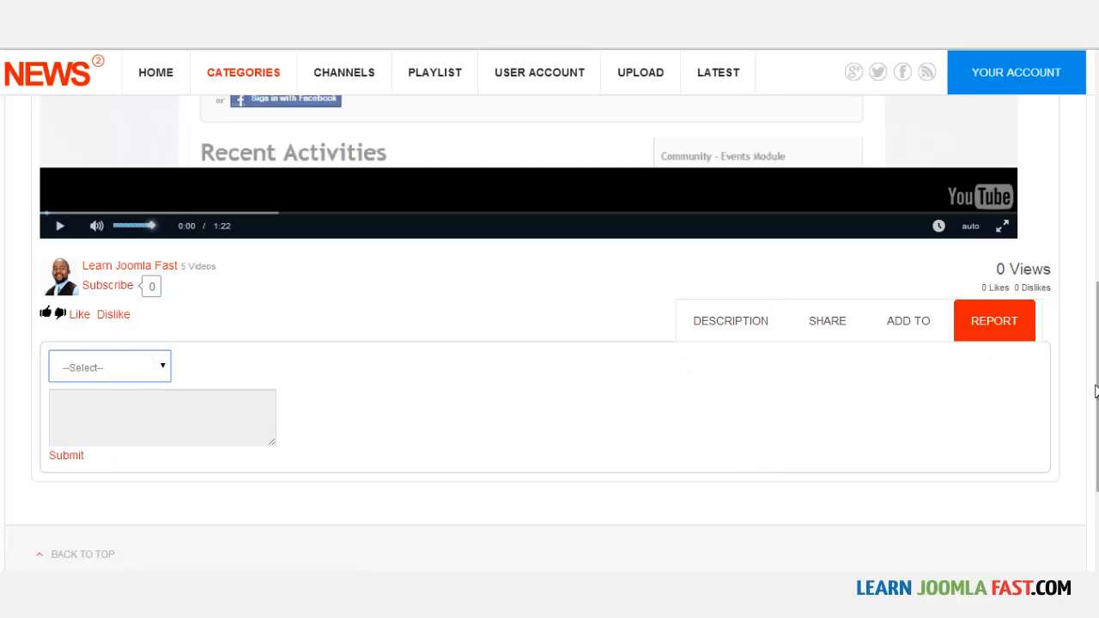
Step: Check the video title above the player and the channel details and options beneath the player
scroll(923, 264, "up", 5)
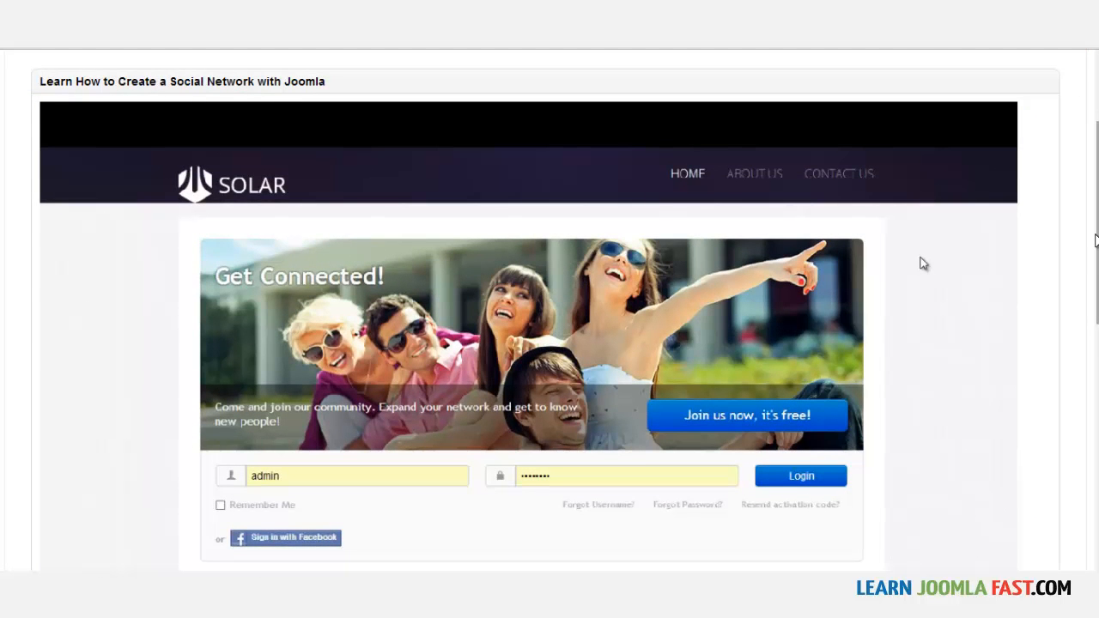
left_click_drag(1098, 241, 1098, 209)
left_click_drag(335, 164, 229, 164)
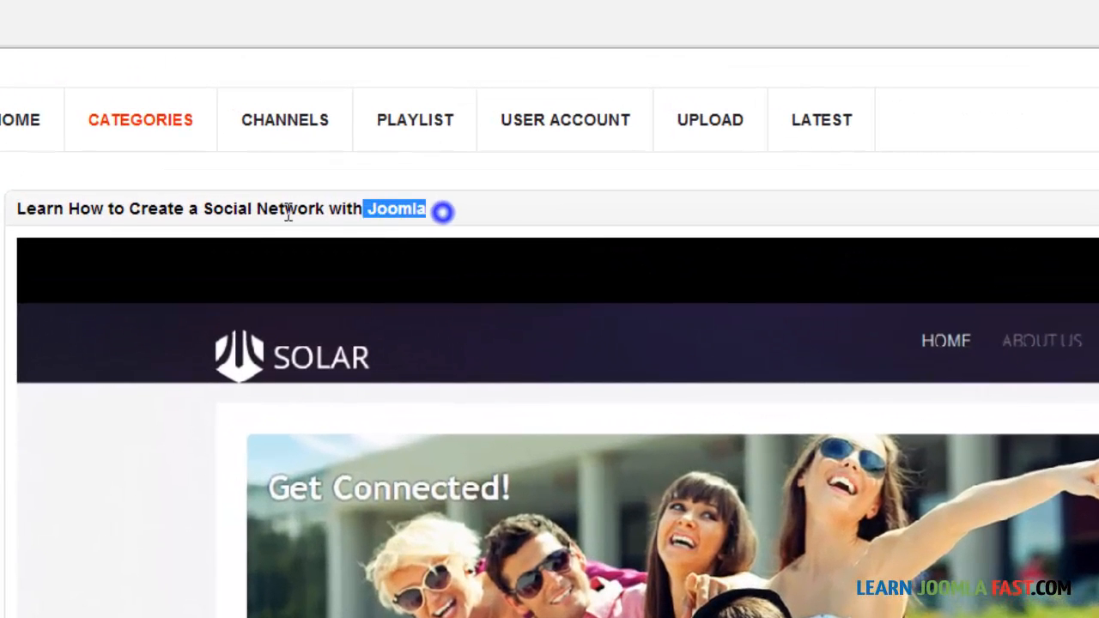
left_click_drag(288, 214, 43, 213)
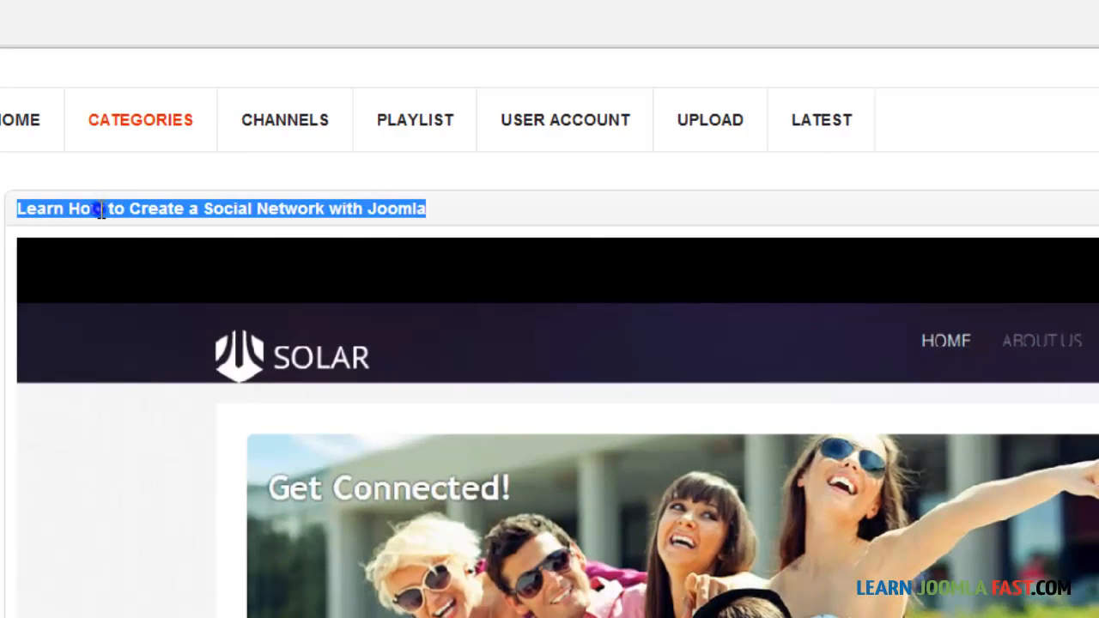
left_click(101, 211)
scroll(549, 343, "down", 4)
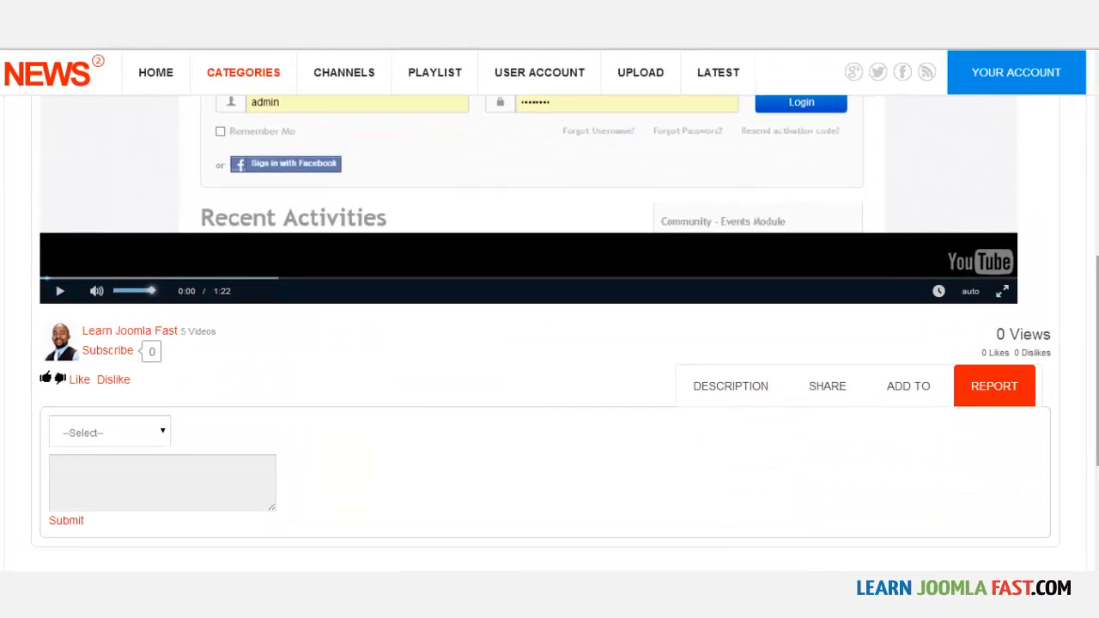
scroll(550, 344, "down", 2)
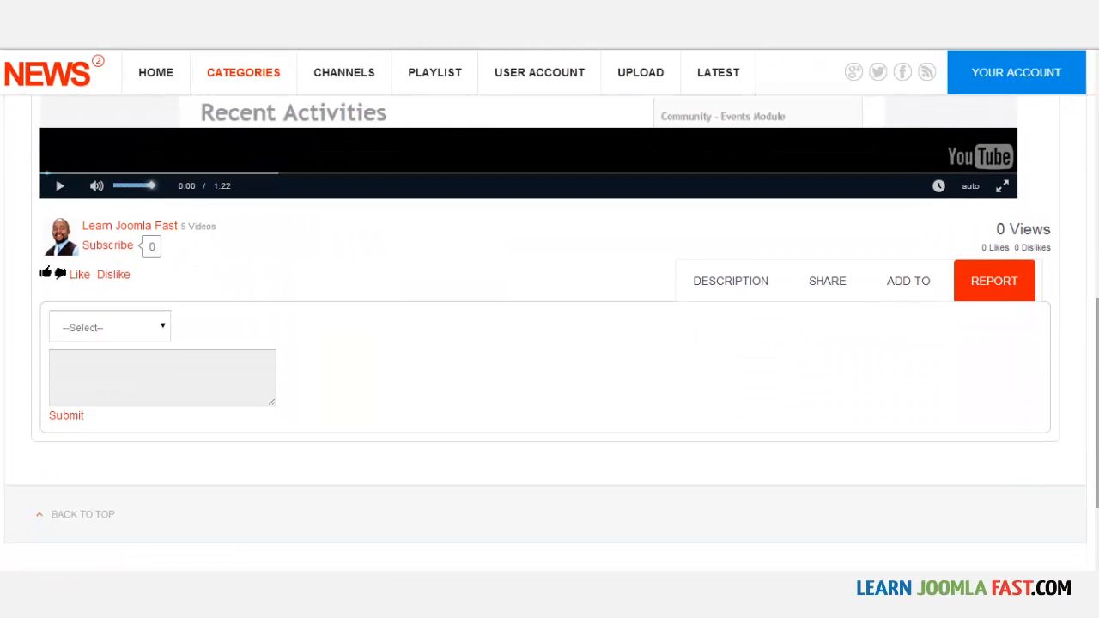